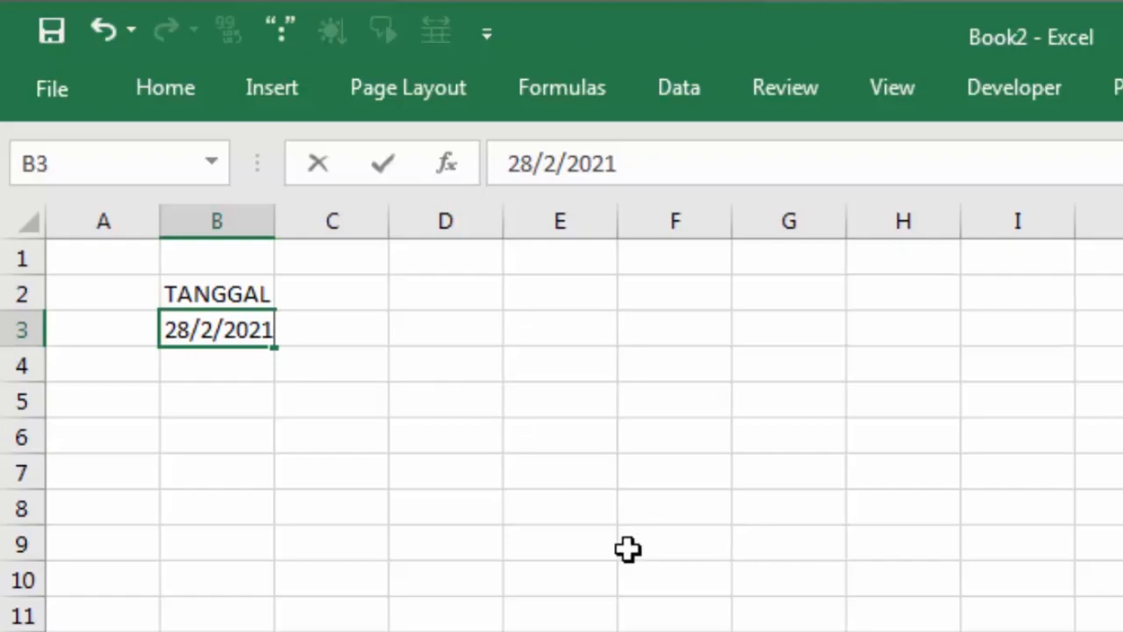
Step: Enter the date 28/2/2021 in cell B3 and inspect the cell's underlying value
key("Return")
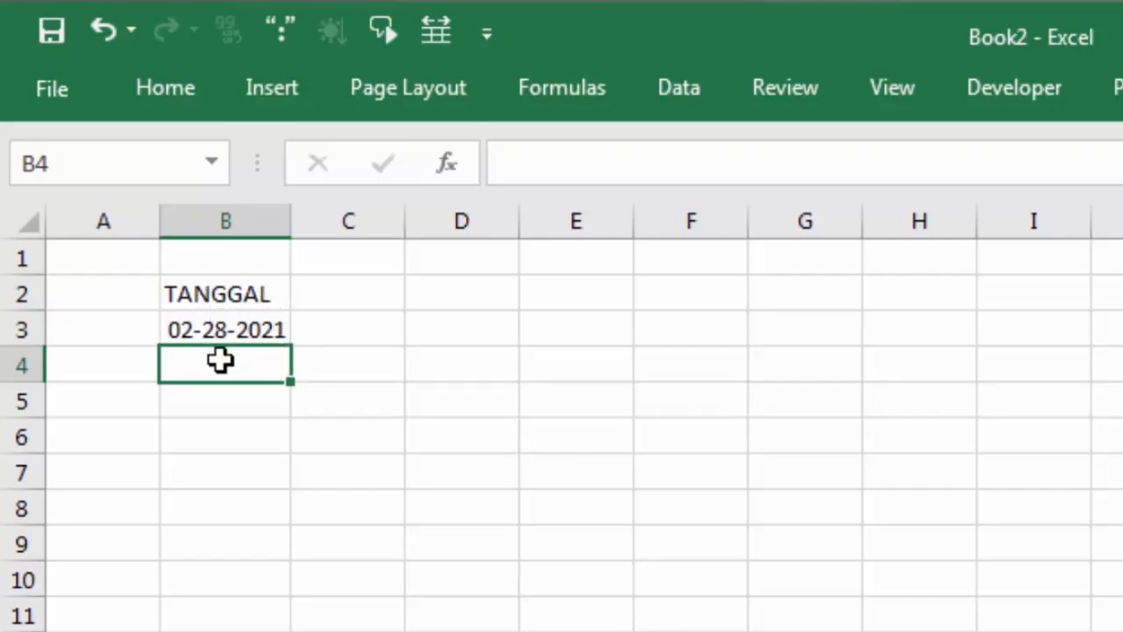
left_click(200, 325)
double_click(200, 325)
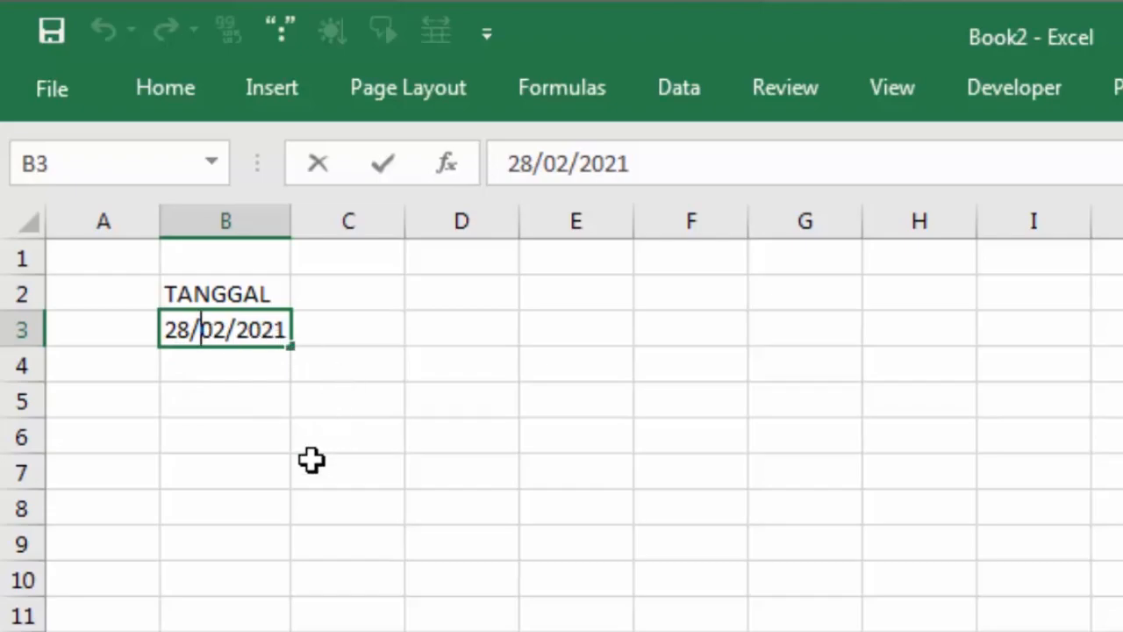
key("Return")
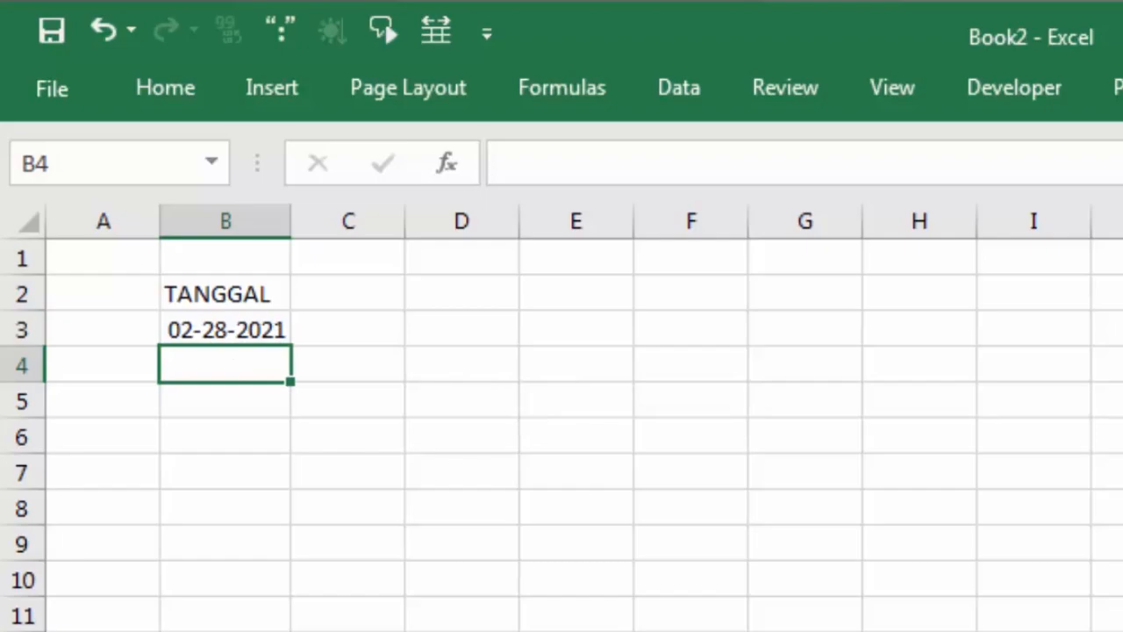
Step: Enter the date 01/3/2021 in cell B4 and inspect its underlying value
type("01/3/2021")
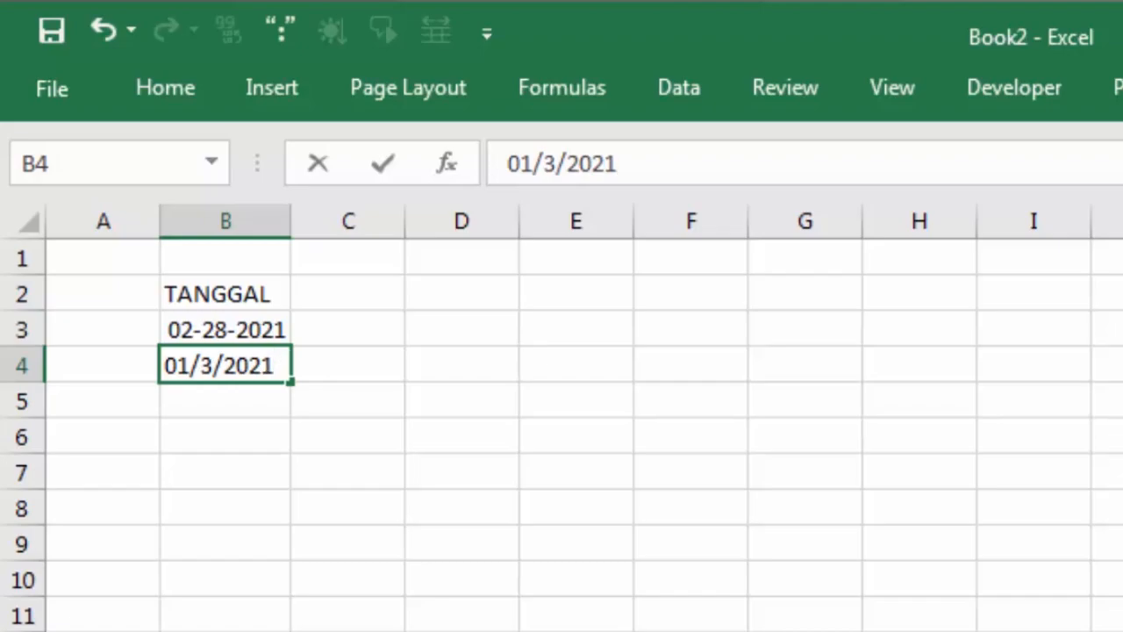
key("Return")
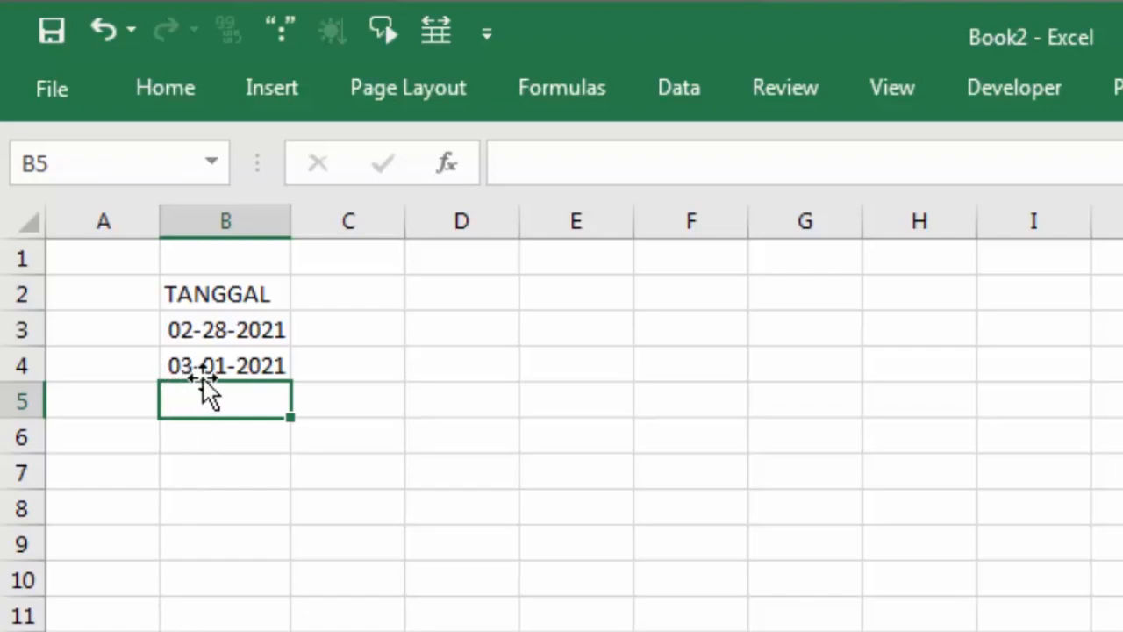
left_click(267, 368)
double_click(266, 369)
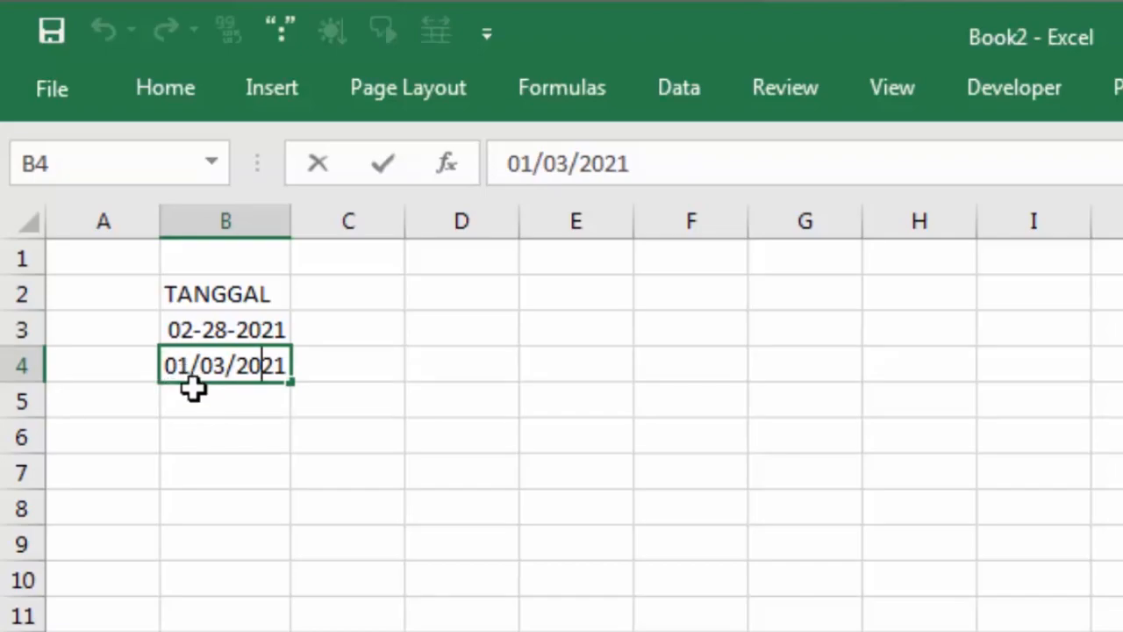
key("Return")
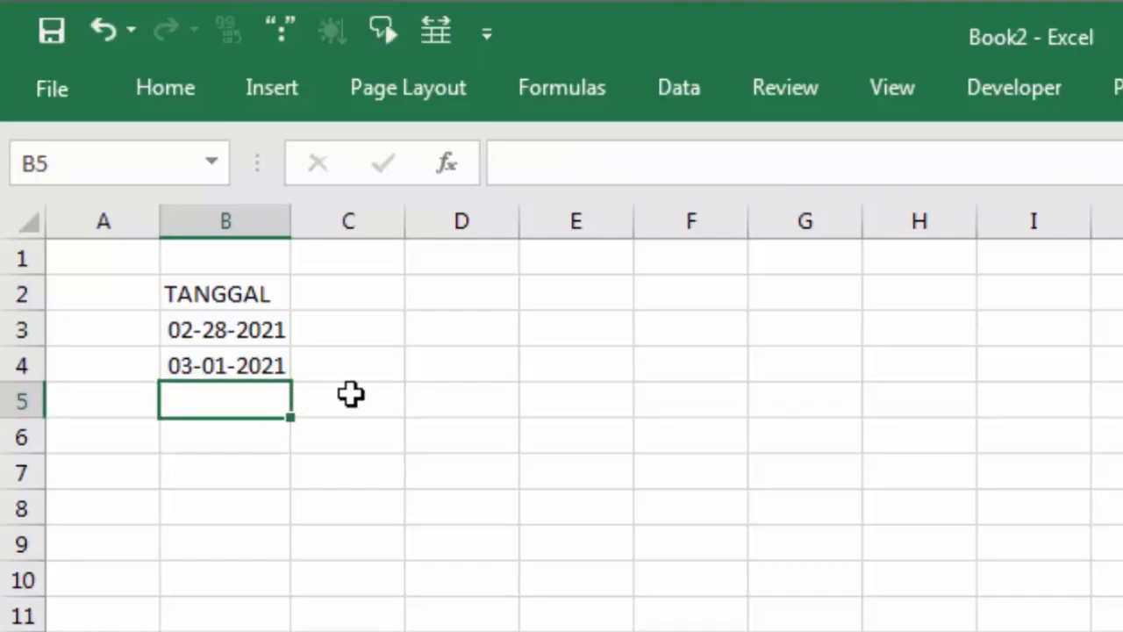
Step: Enter the date 02/3/2021 in cell B5 and check how it is stored
type("0")
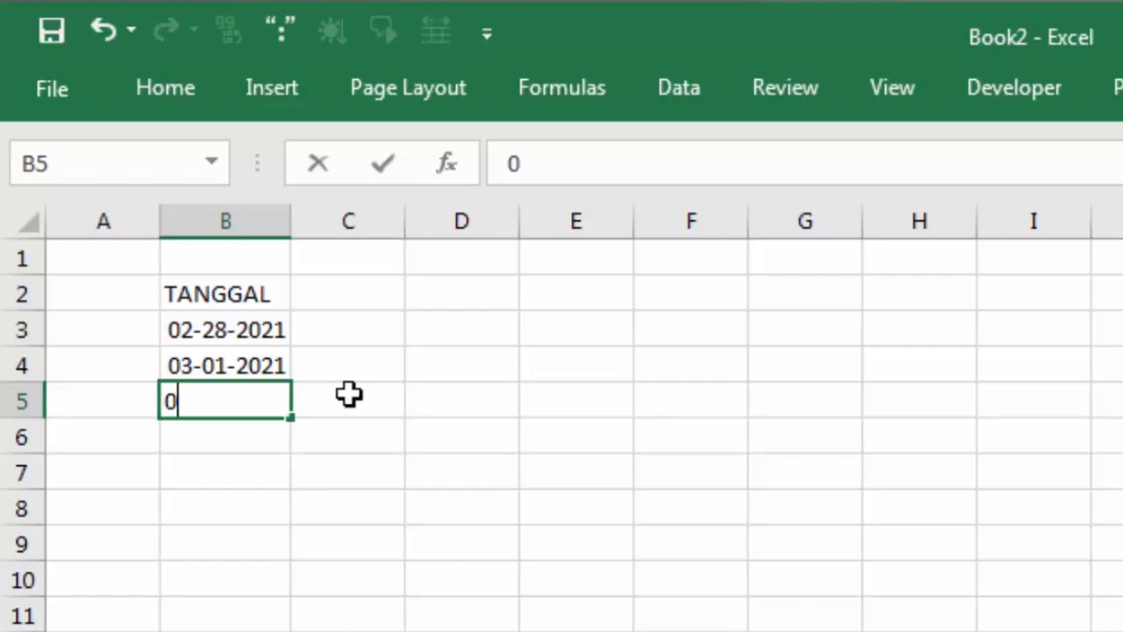
type("2/3/2021")
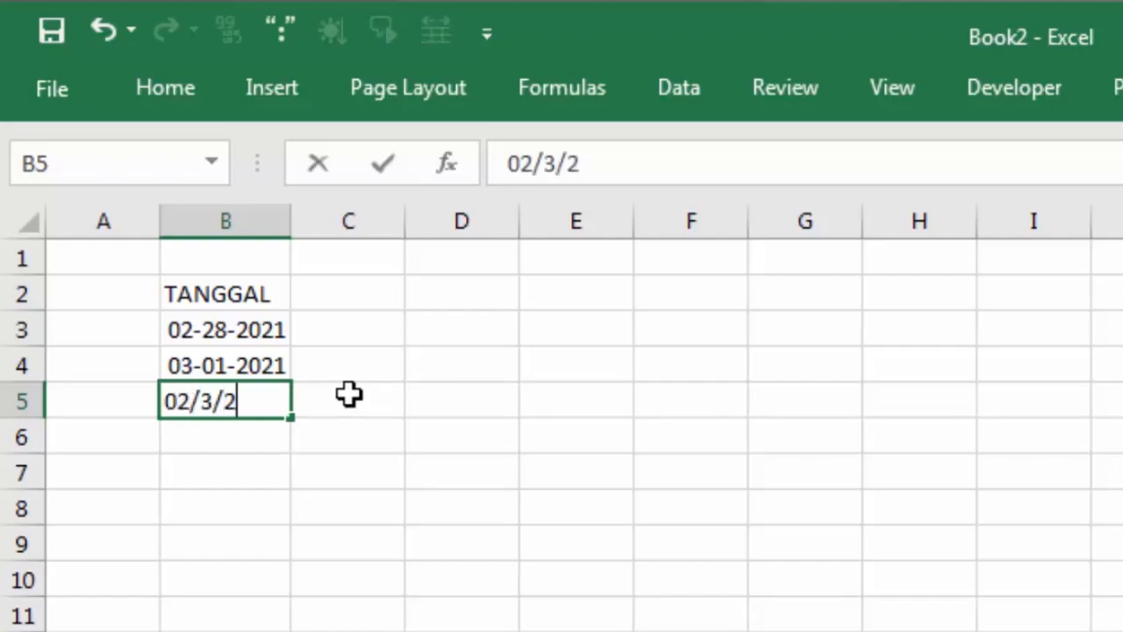
key("Return")
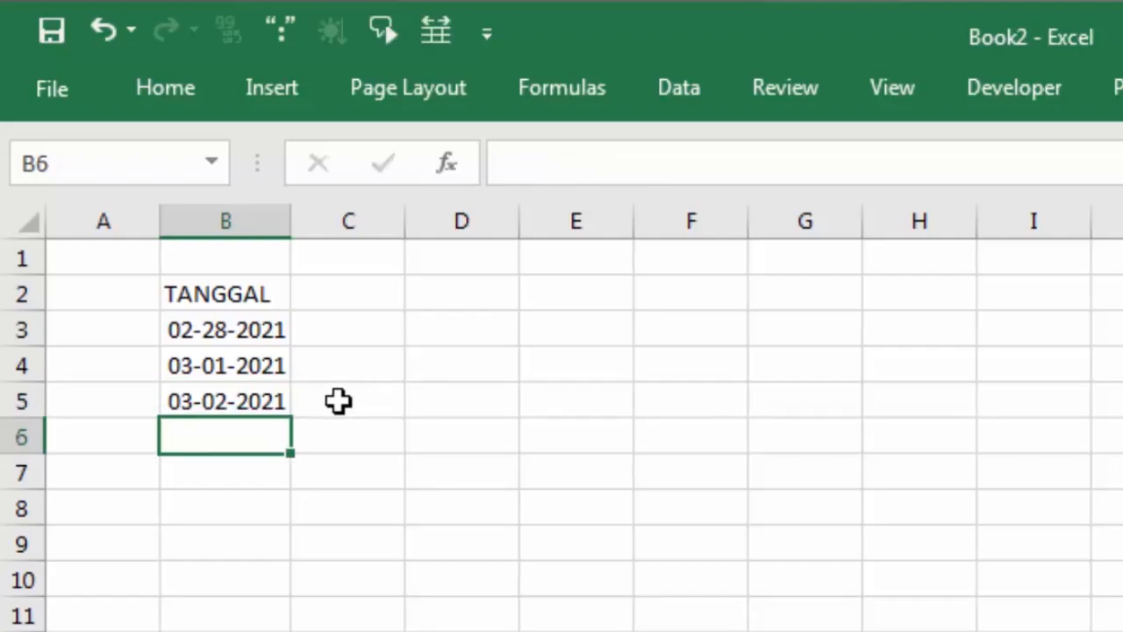
left_click(223, 401)
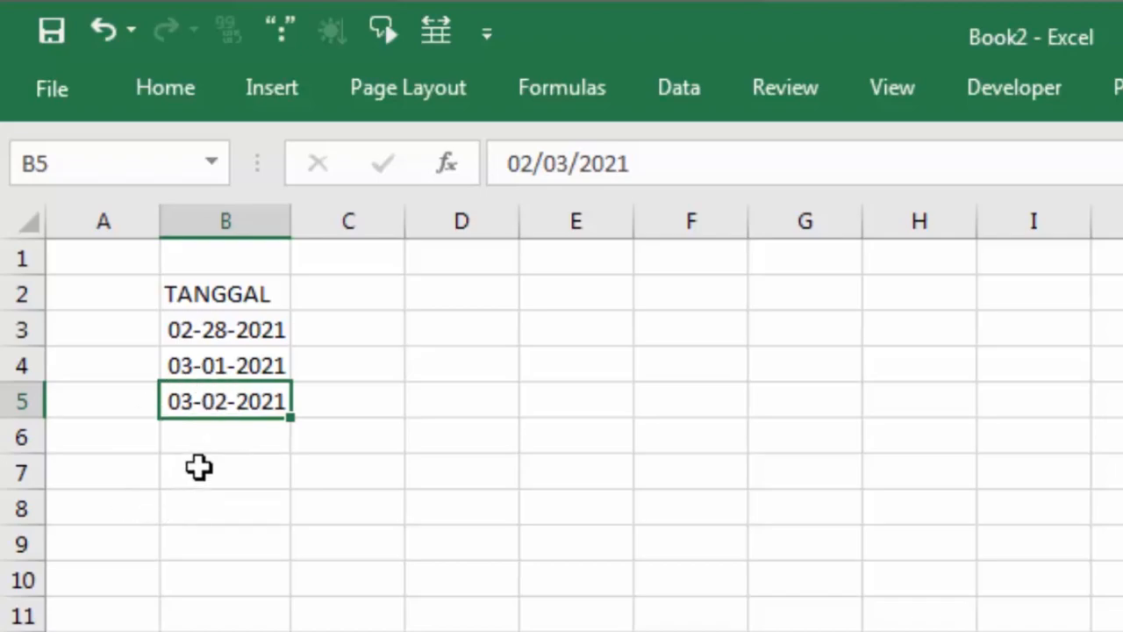
Step: Enter the date 3/3/2021 in cell B6 and check its stored value
left_click(208, 441)
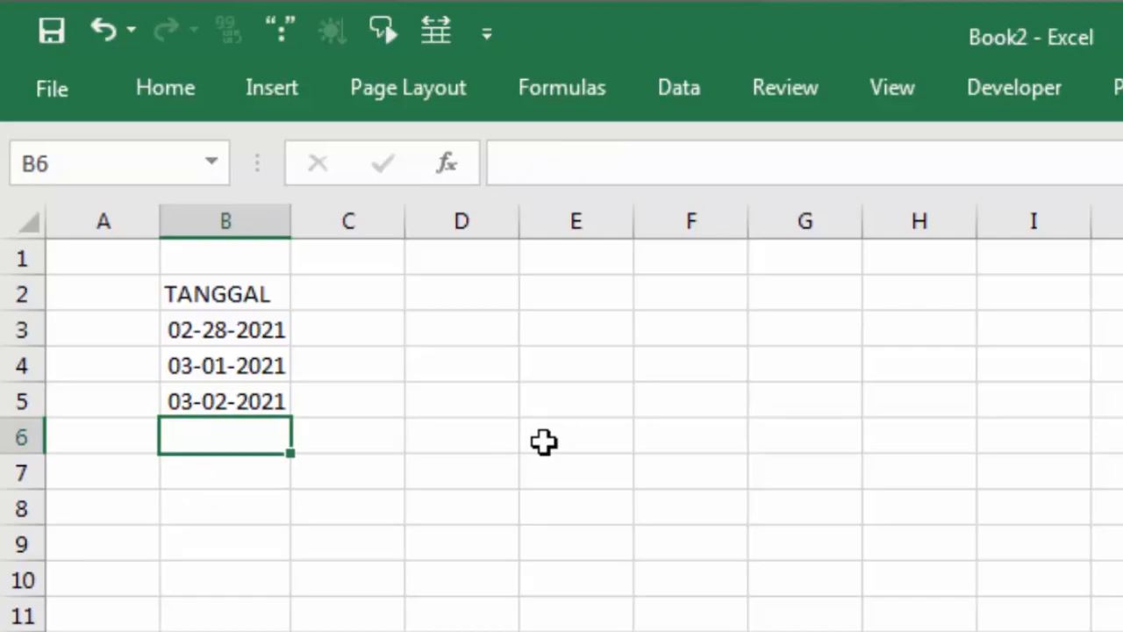
type("3/")
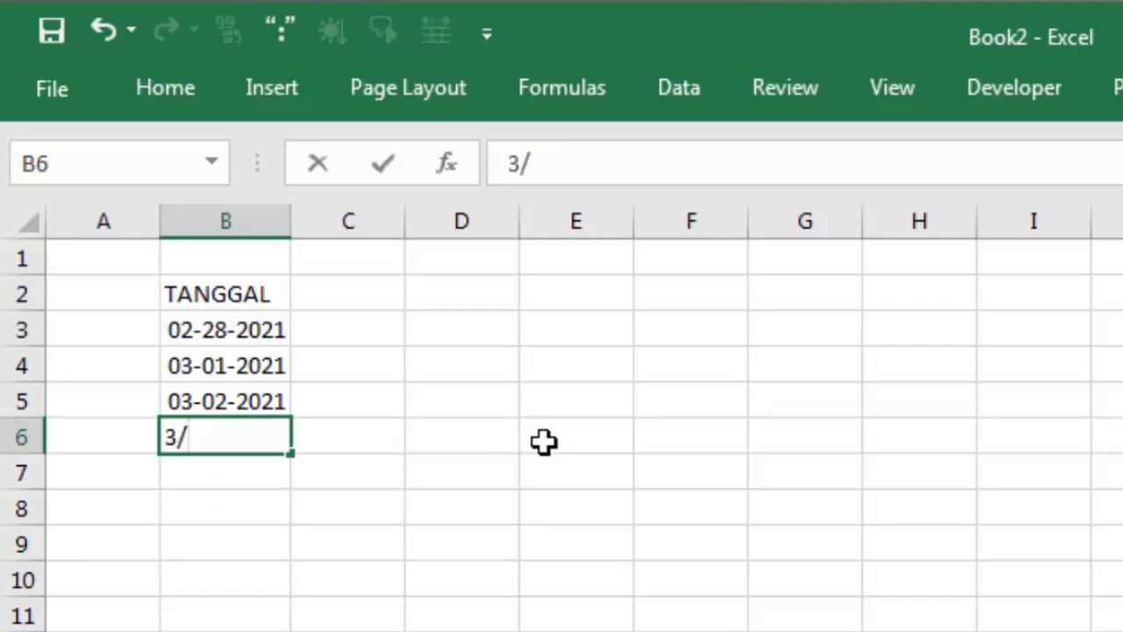
type("3/")
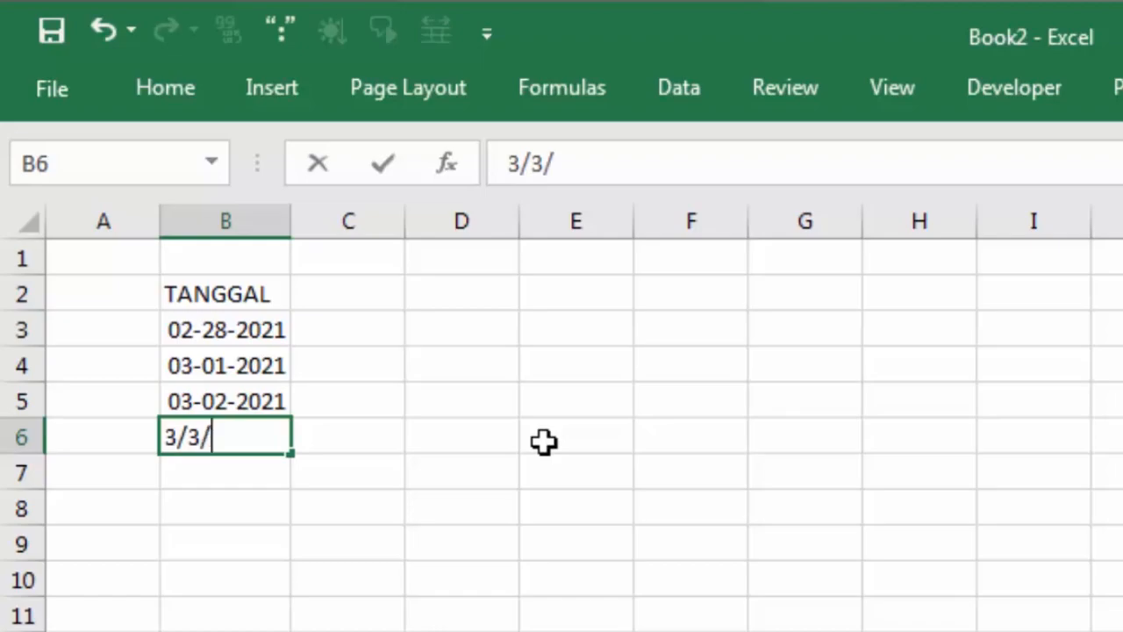
type("2021")
key("Return")
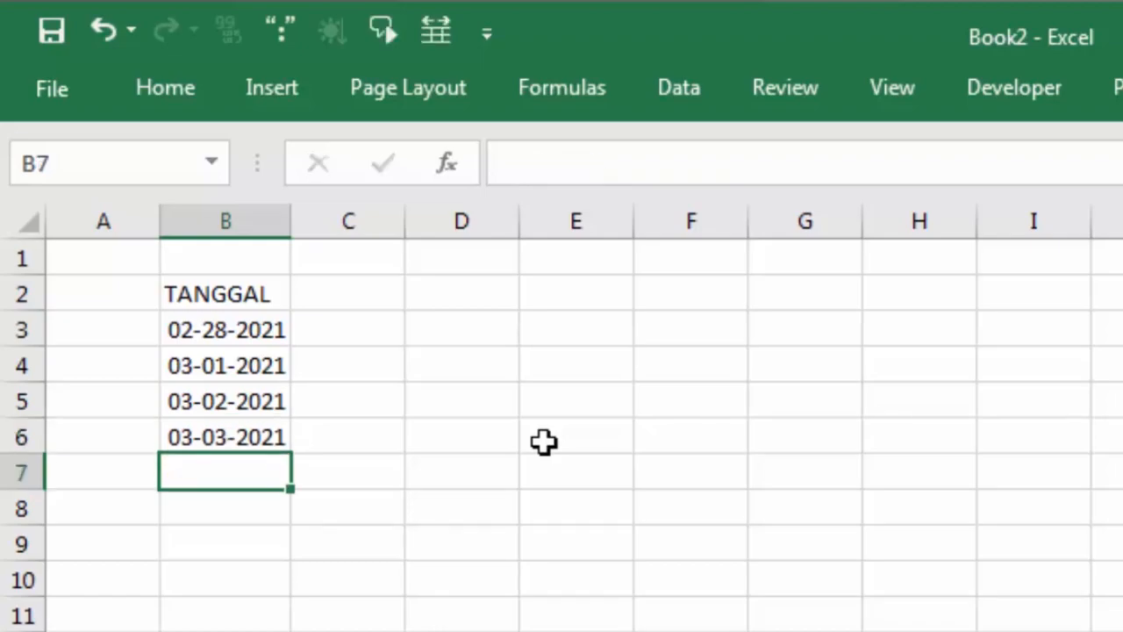
left_click(243, 443)
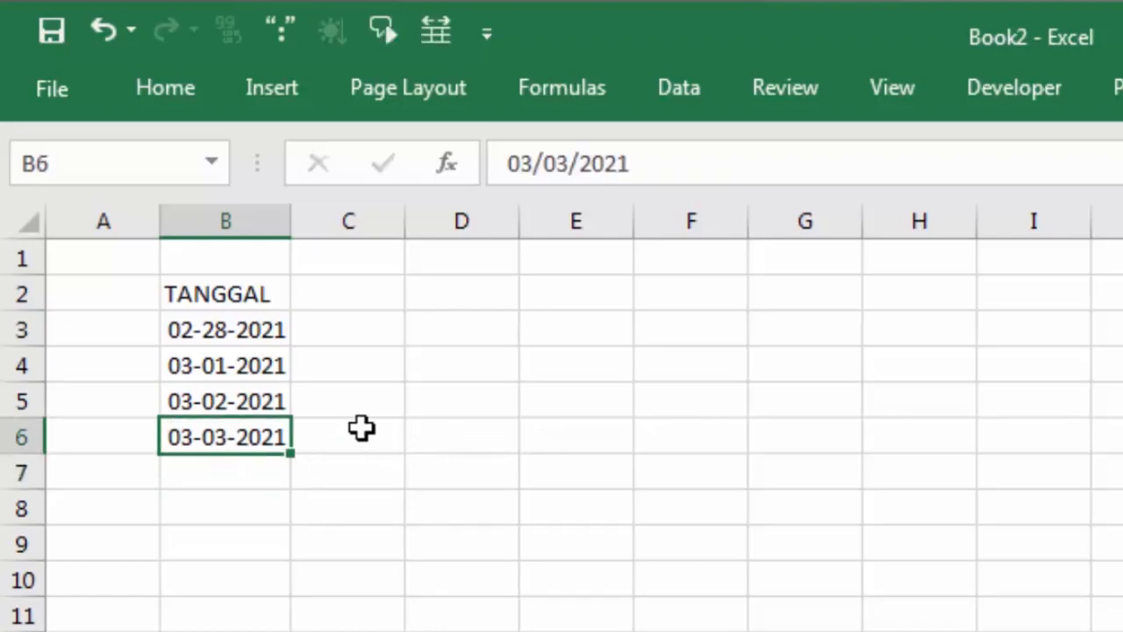
left_click(230, 475)
left_click(227, 436)
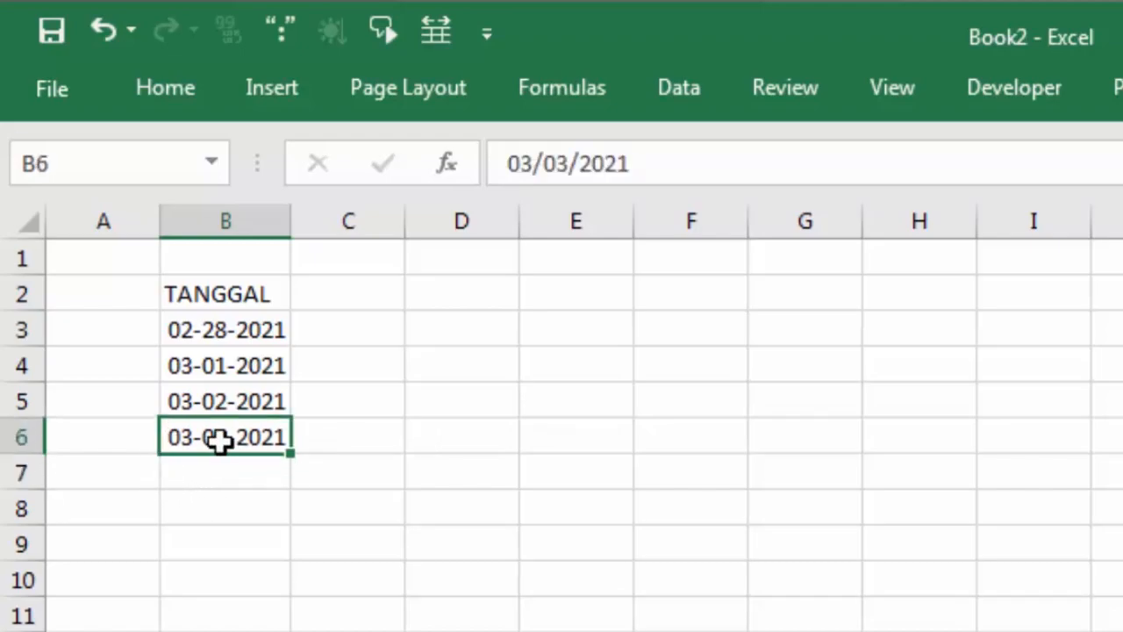
left_click(209, 513)
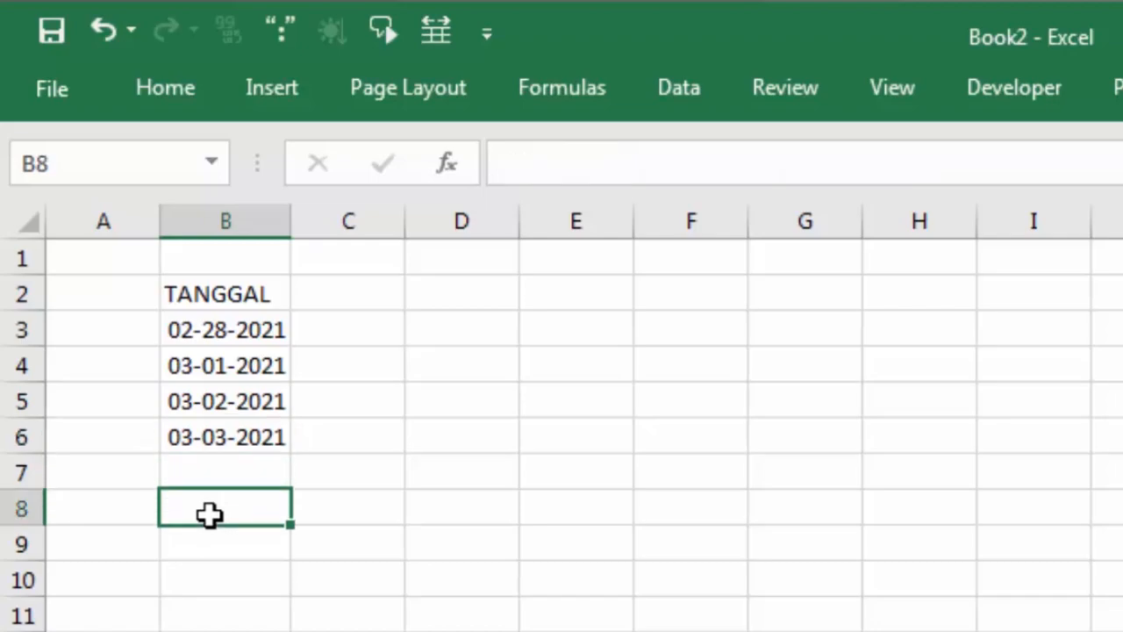
left_click(396, 376)
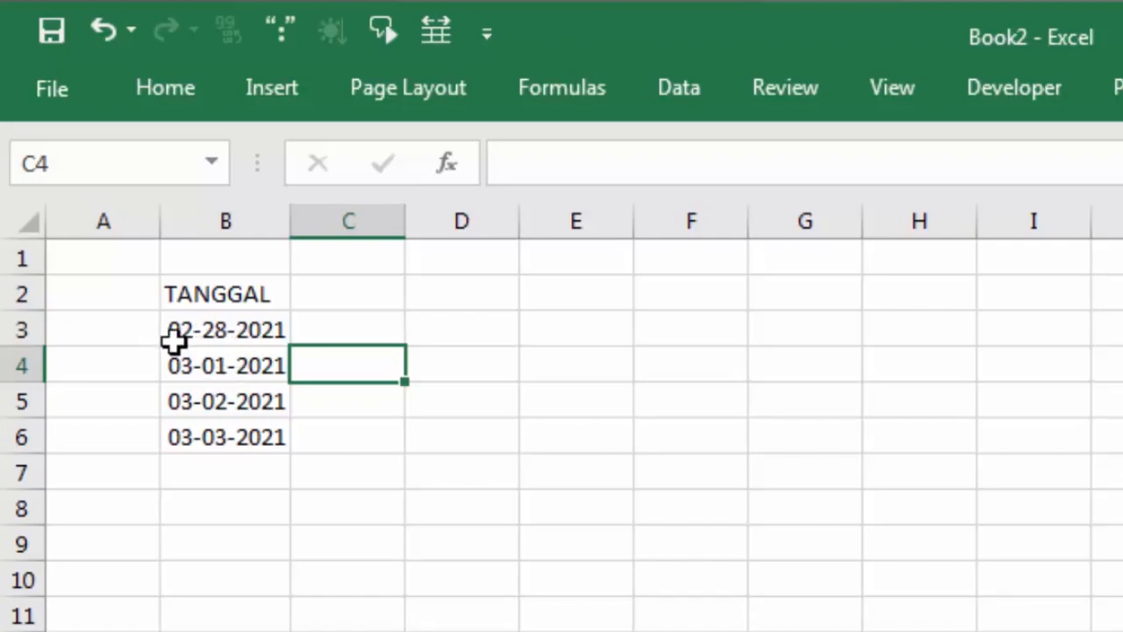
left_click(240, 332)
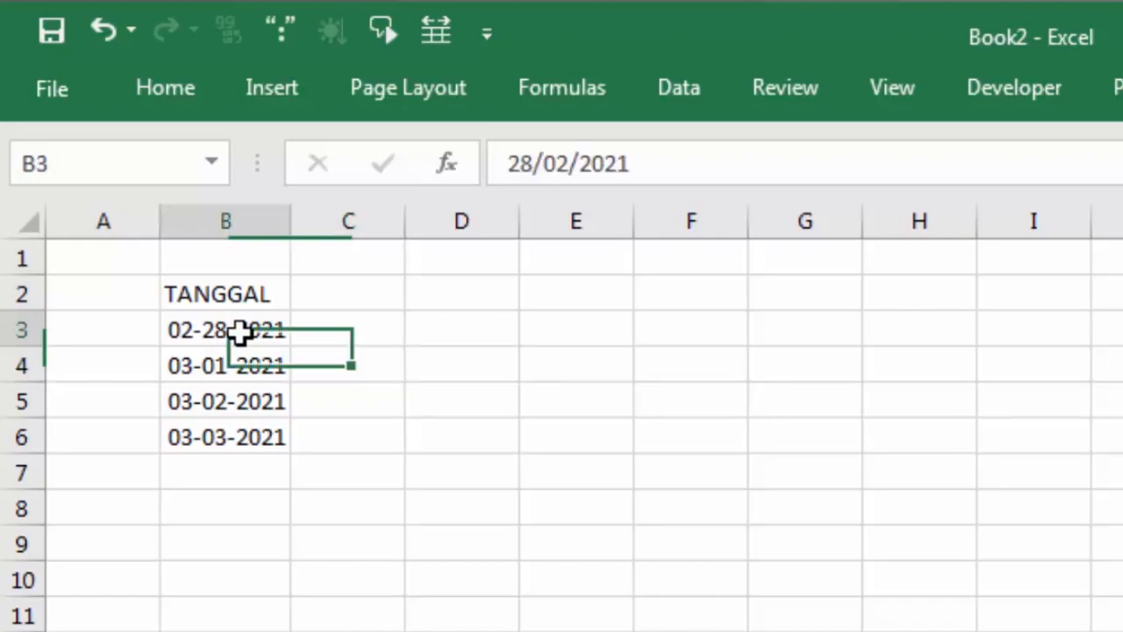
left_click(346, 321)
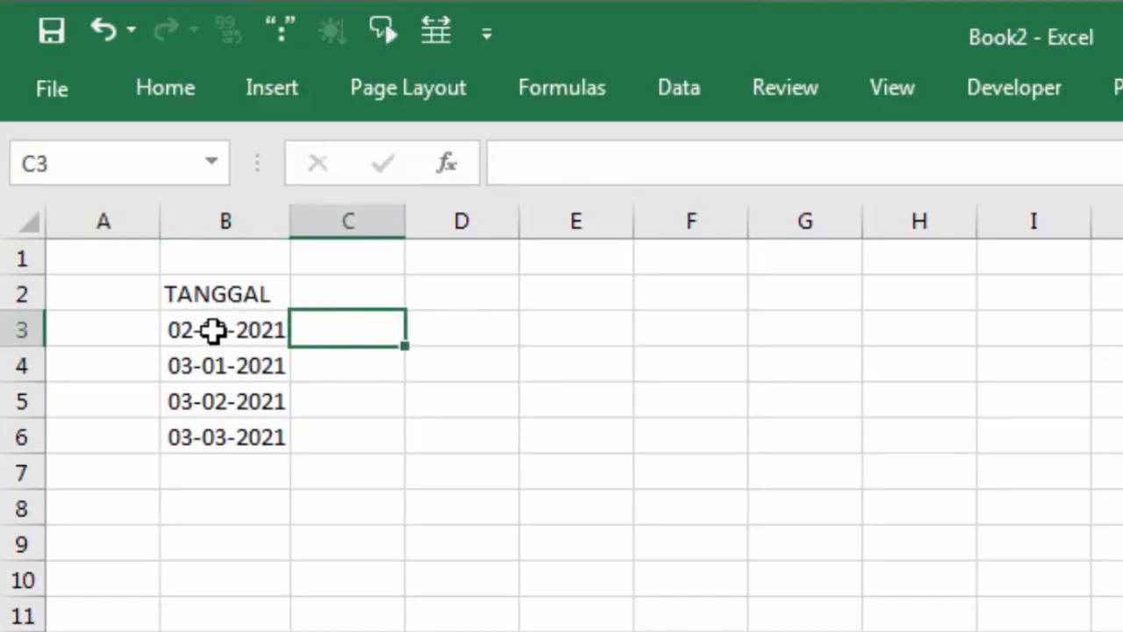
Step: Copy the four dates in B3:B6 and paste them into column C starting at C3
left_click_drag(217, 329, 219, 438)
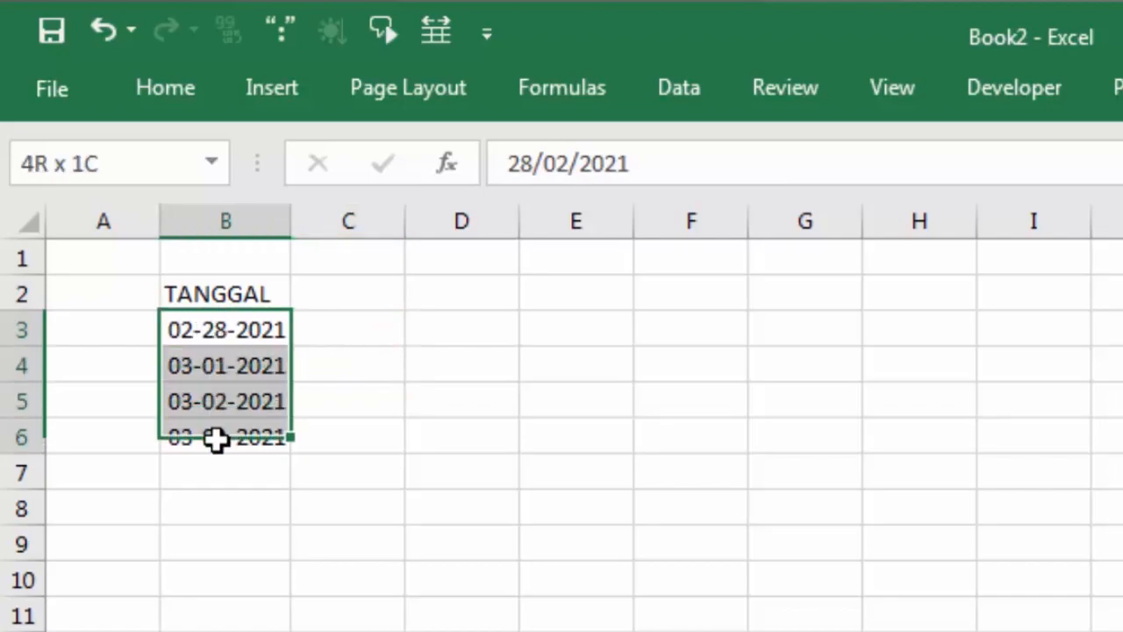
right_click(230, 379)
left_click(325, 448)
left_click(359, 335)
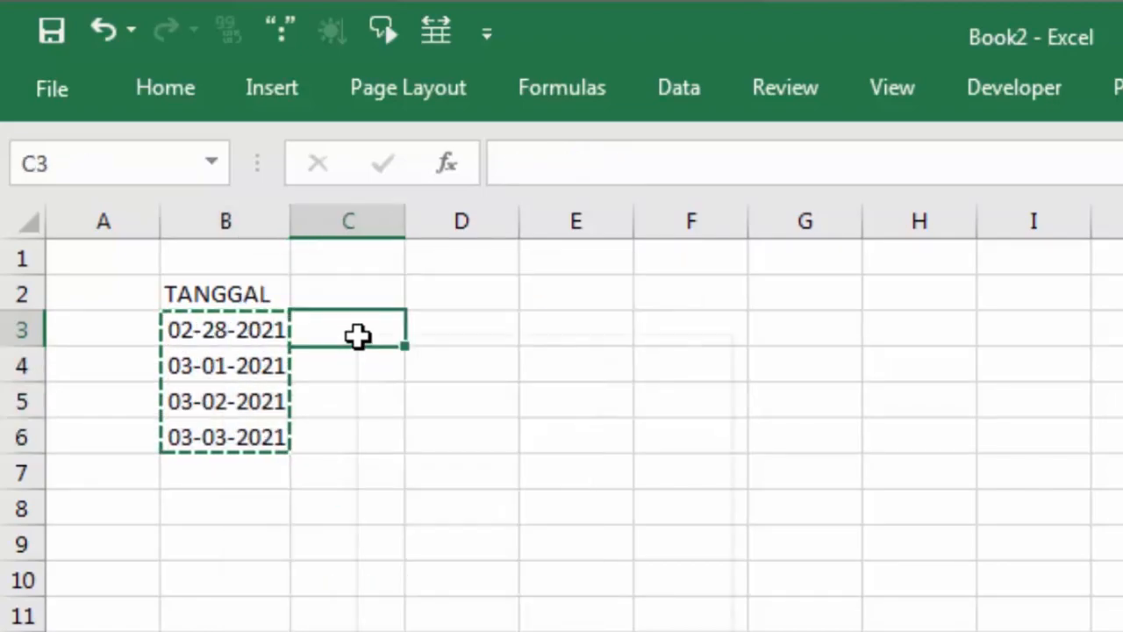
right_click(359, 336)
left_click(444, 494)
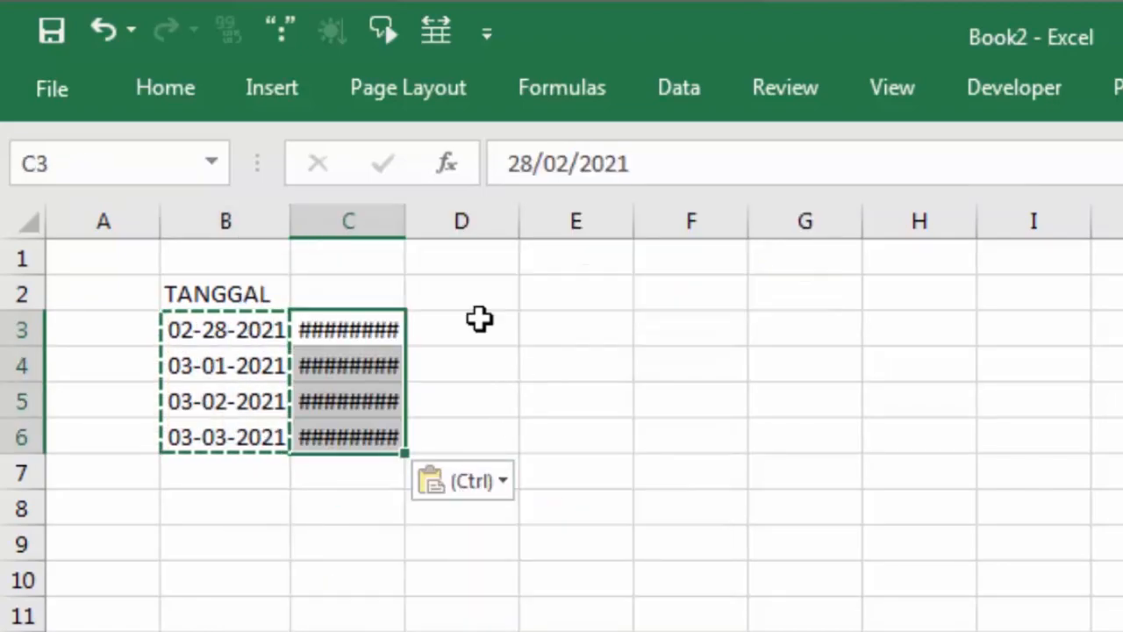
Step: Autofit the width of column C to the pasted dates and clear the copy marquee
double_click(408, 225)
left_click(602, 377)
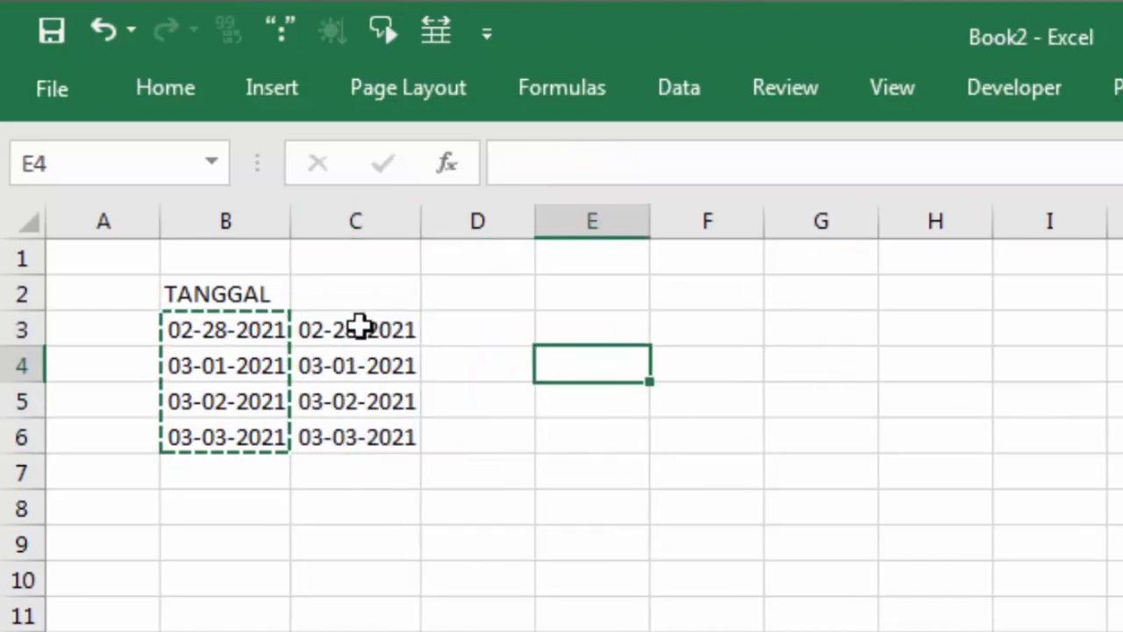
key("Escape")
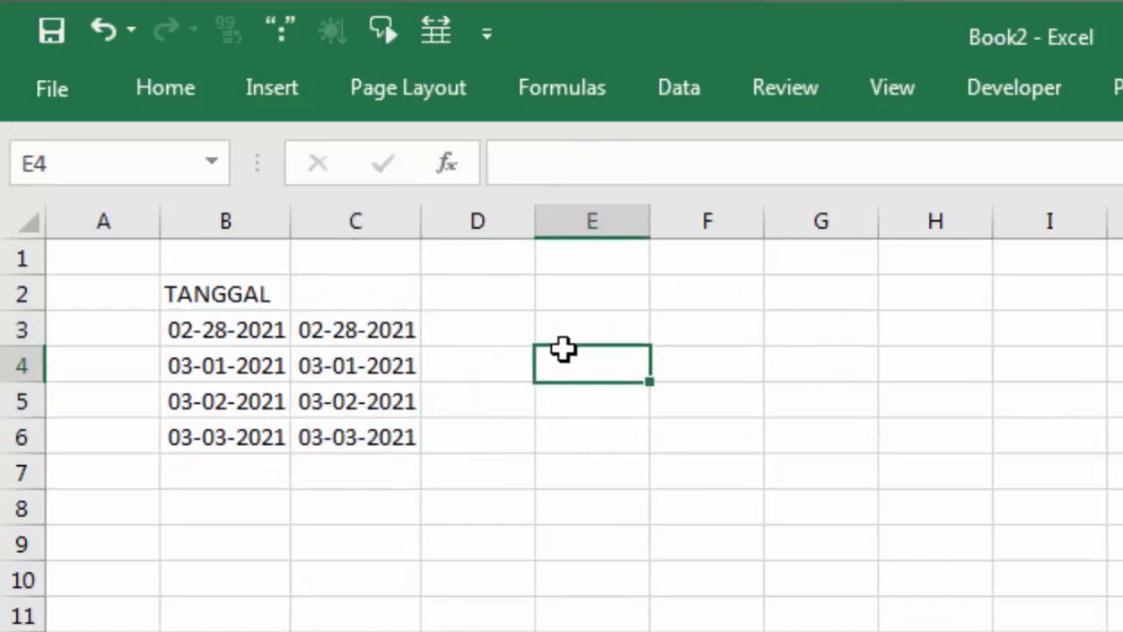
left_click(824, 322)
Step: Apply the custom number format dd-mm-yyyy to the dates in C3:C6
left_click_drag(377, 333, 376, 436)
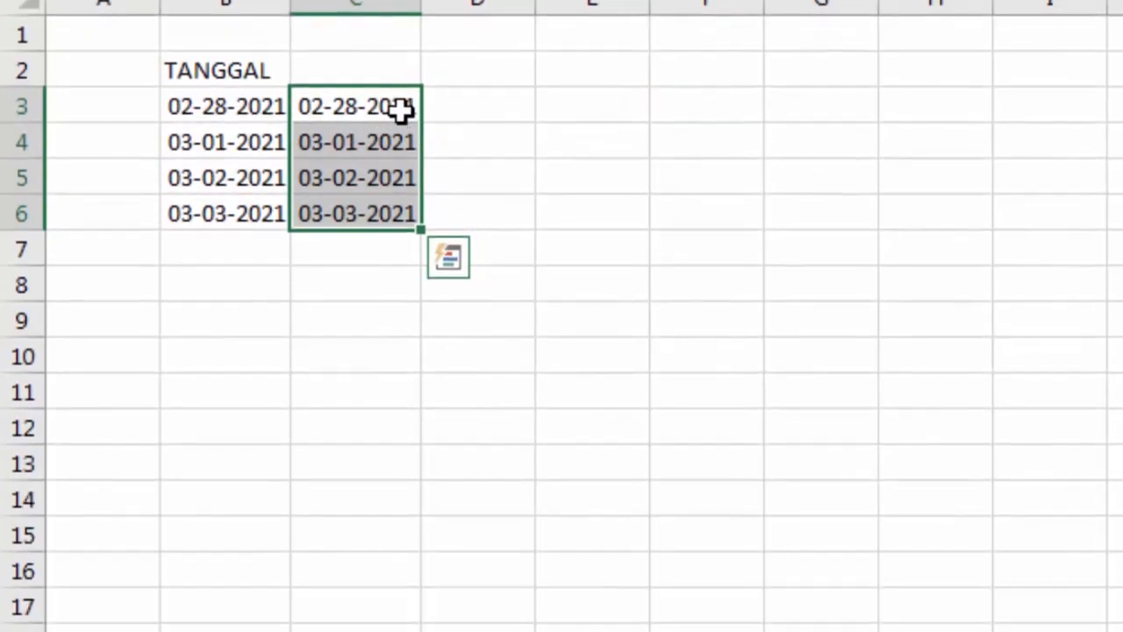
right_click(405, 420)
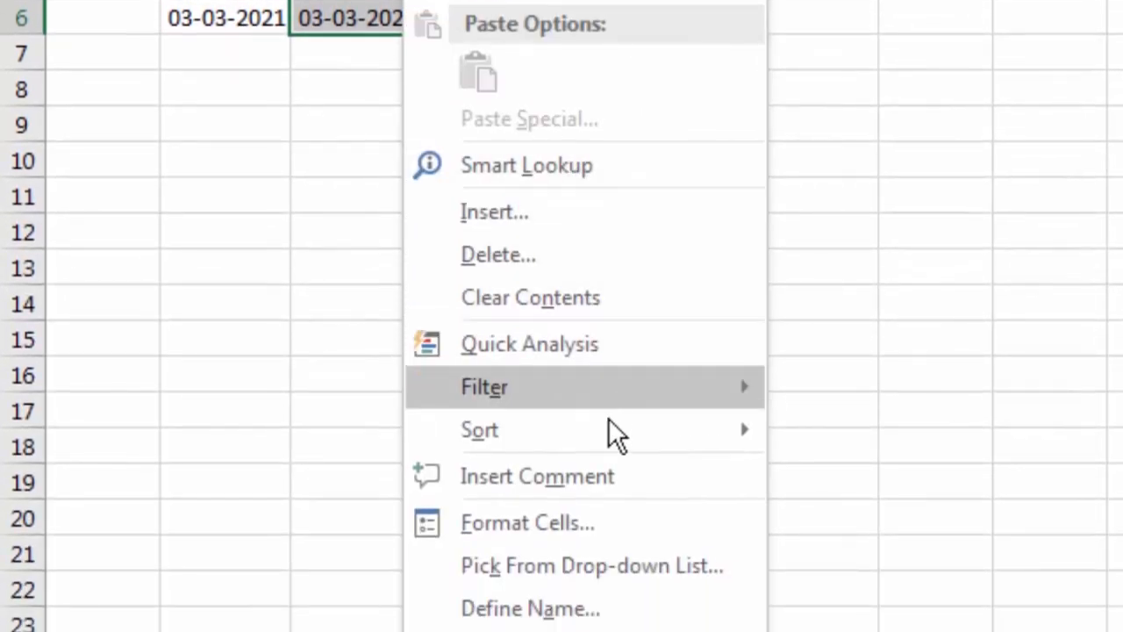
left_click(602, 525)
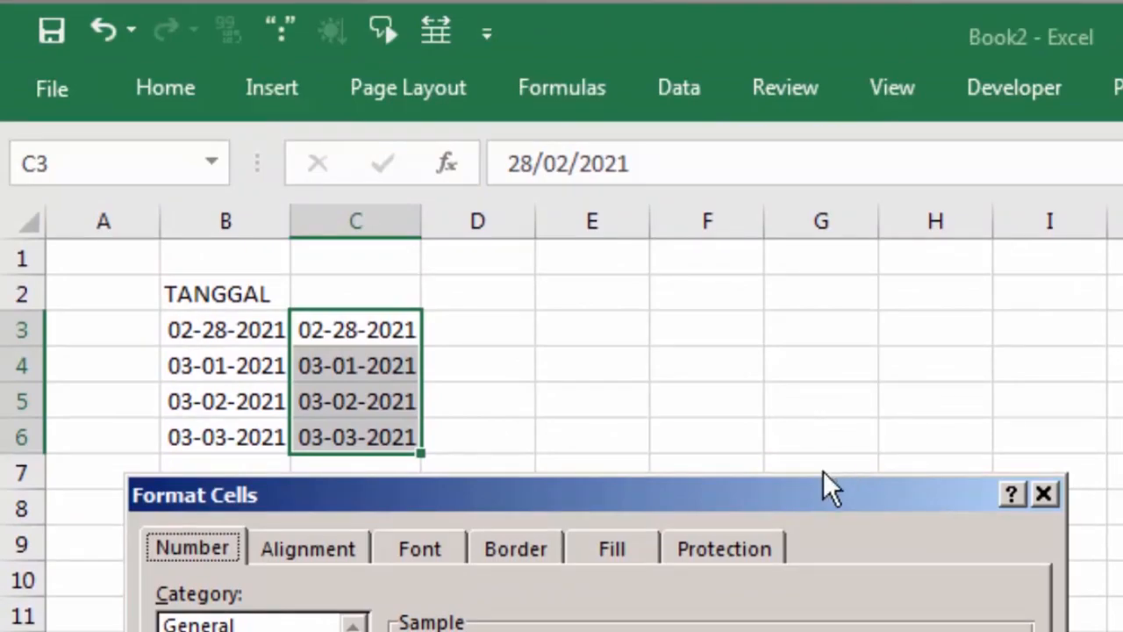
left_click_drag(827, 493, 1122, 262)
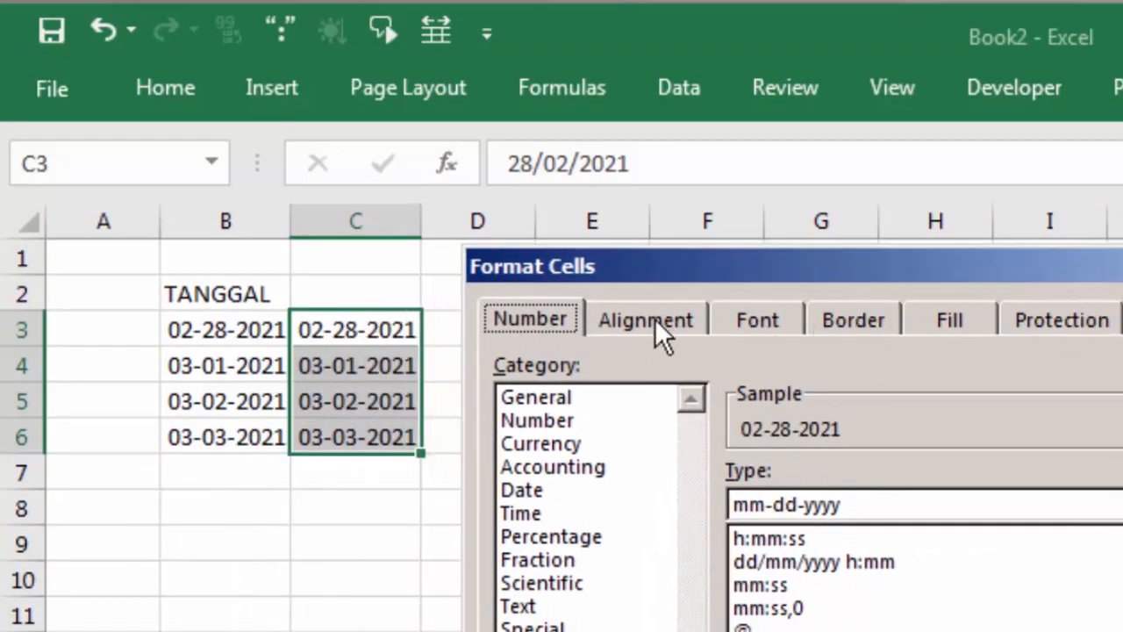
left_click(519, 423)
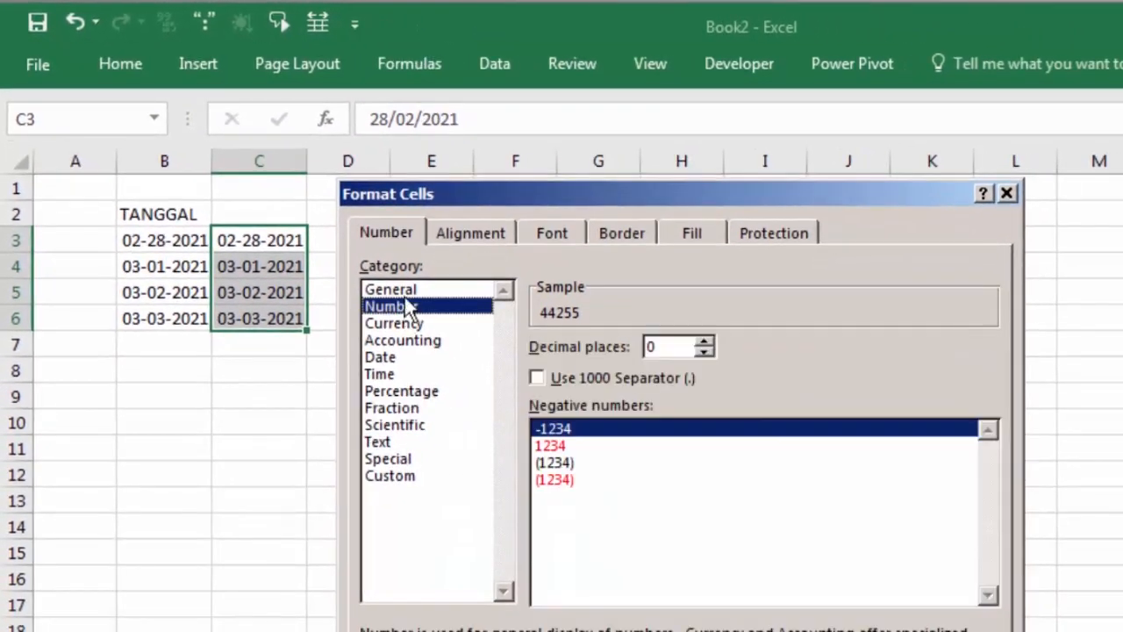
left_click(530, 379)
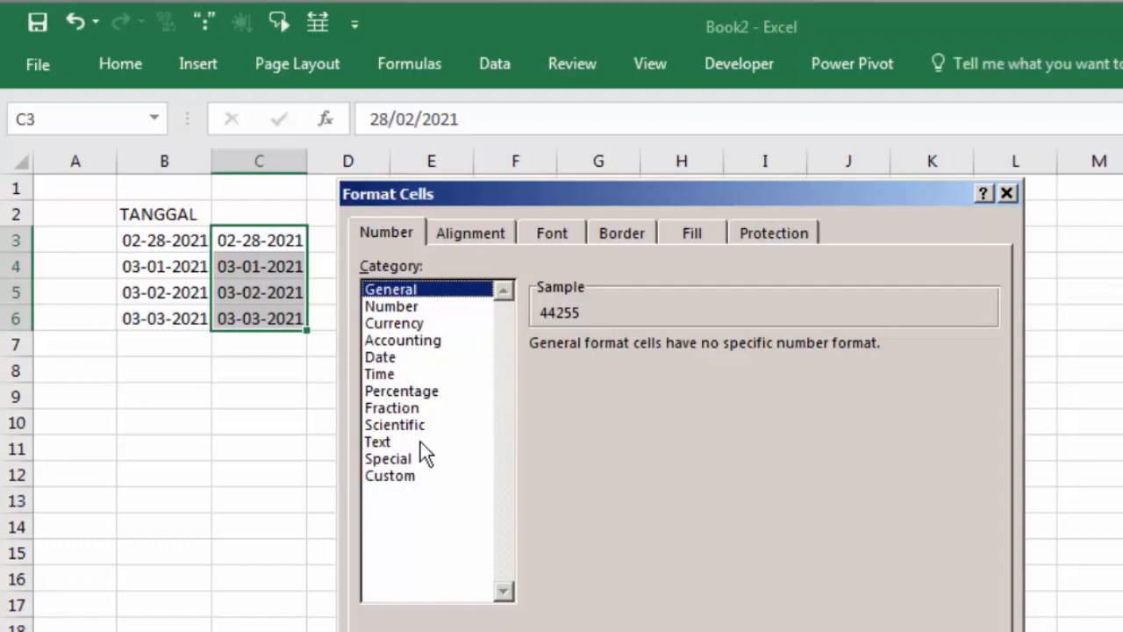
left_click(397, 474)
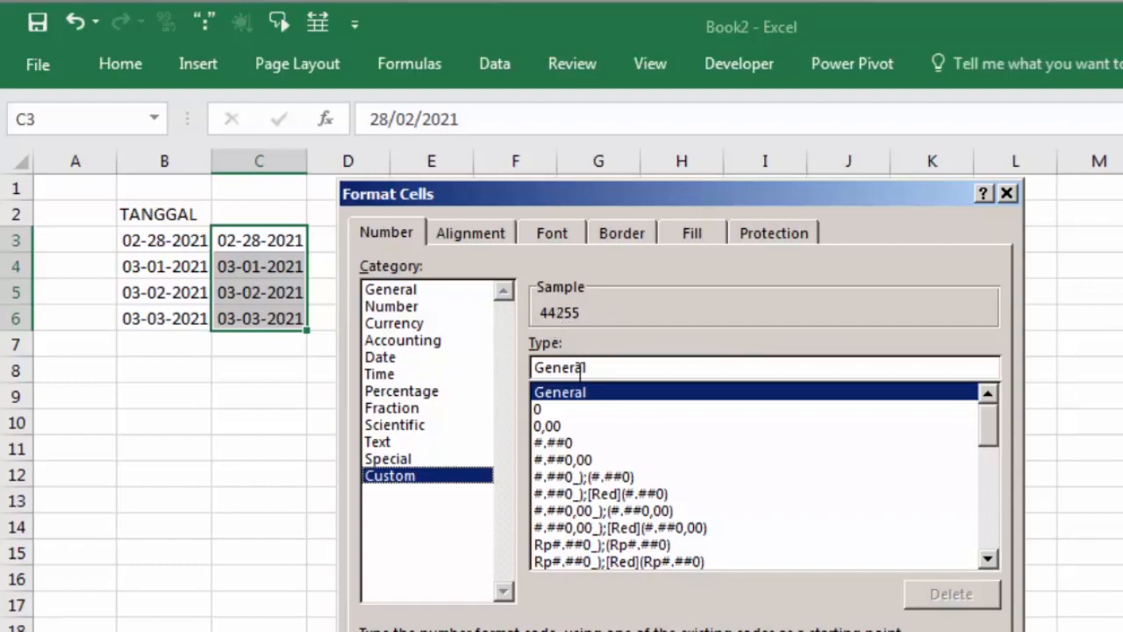
left_click_drag(634, 370, 472, 341)
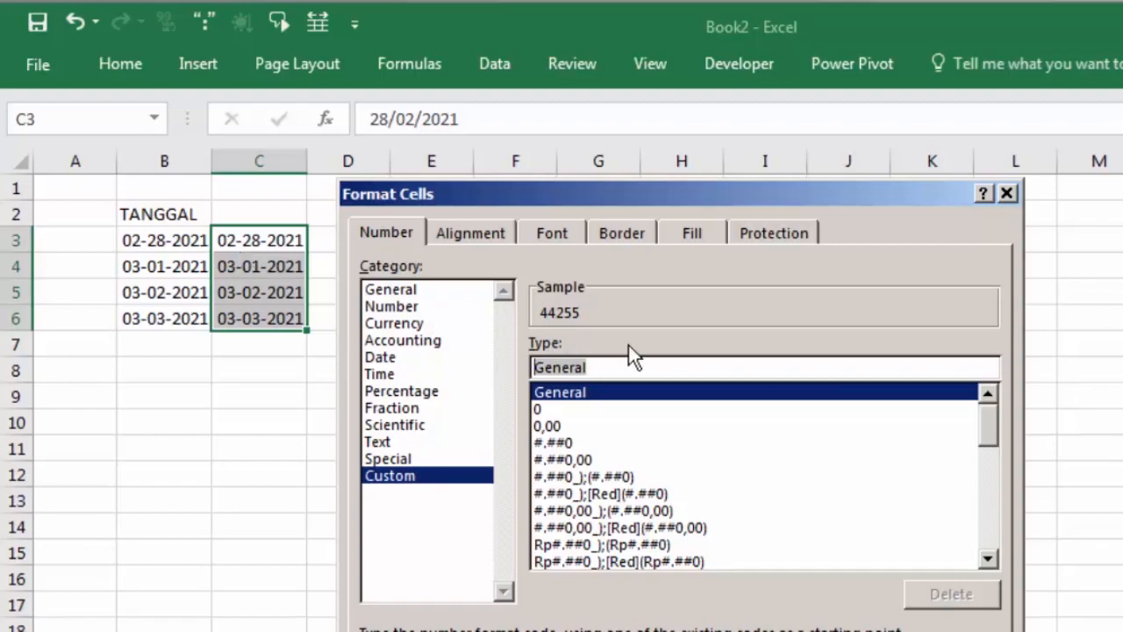
type("dd-mm")
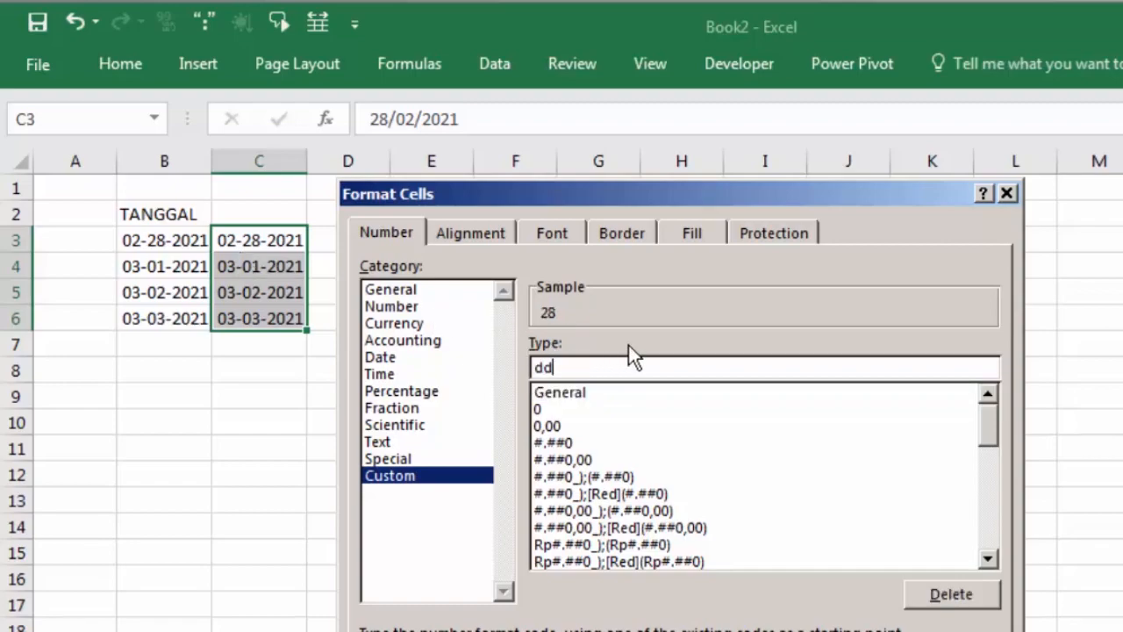
type("-yyyy")
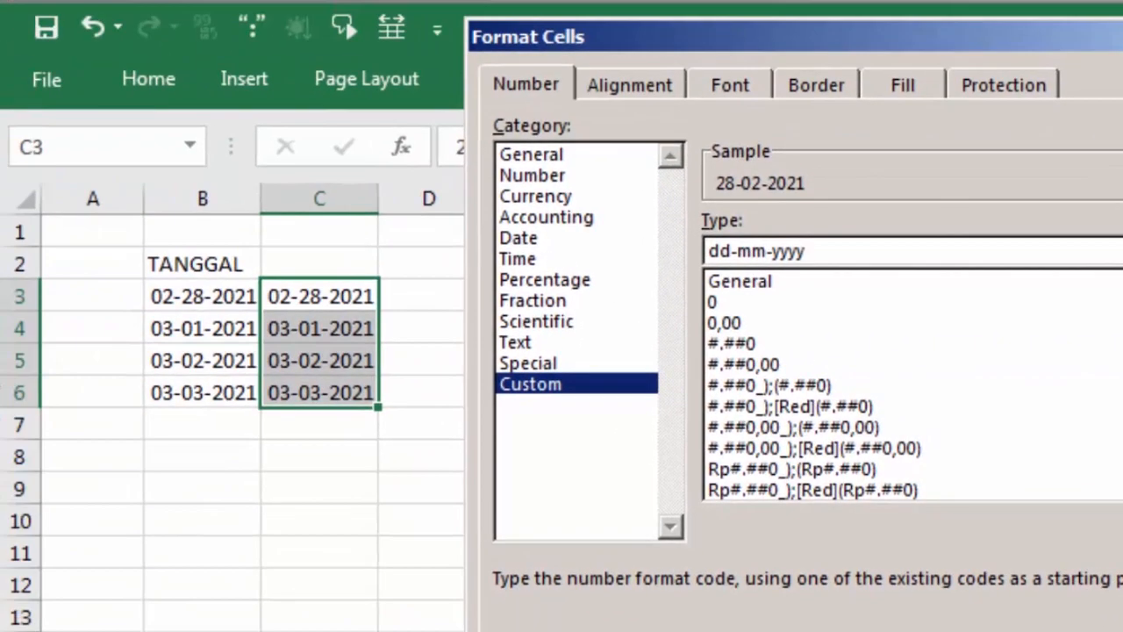
key("Return")
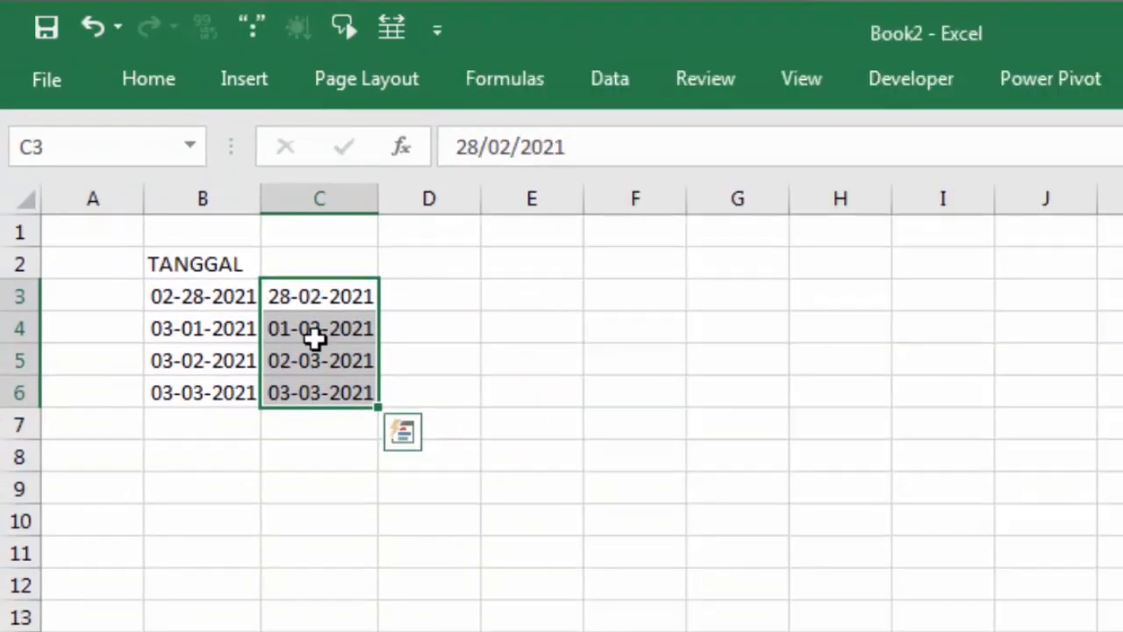
Step: Re-enter the date 28/2/2021 in cell C3
left_click(327, 295)
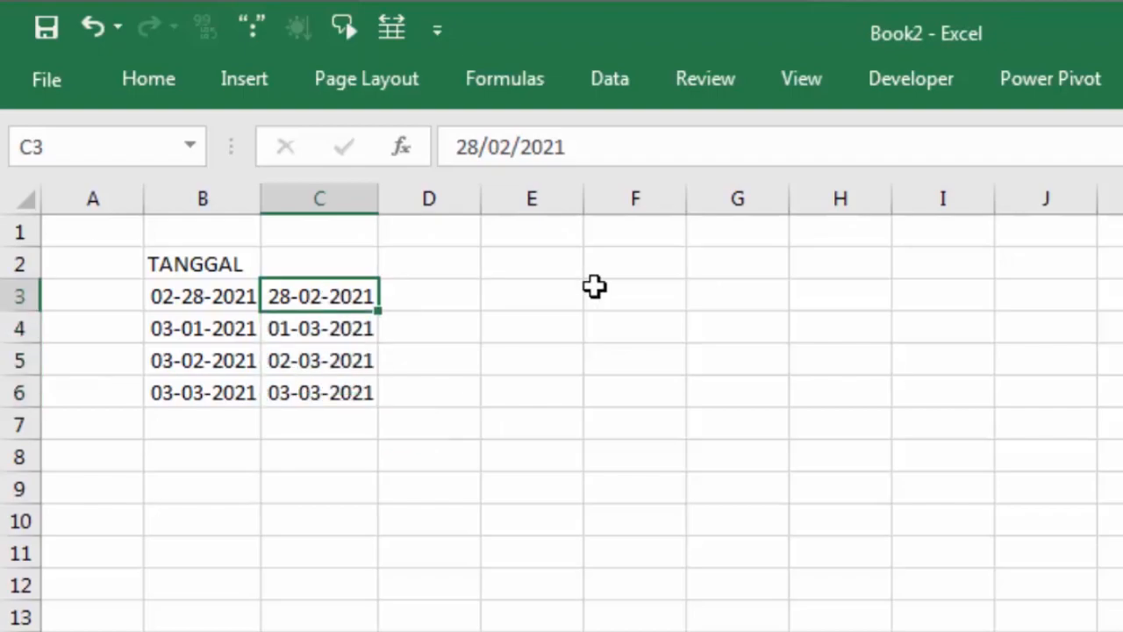
type("28/2")
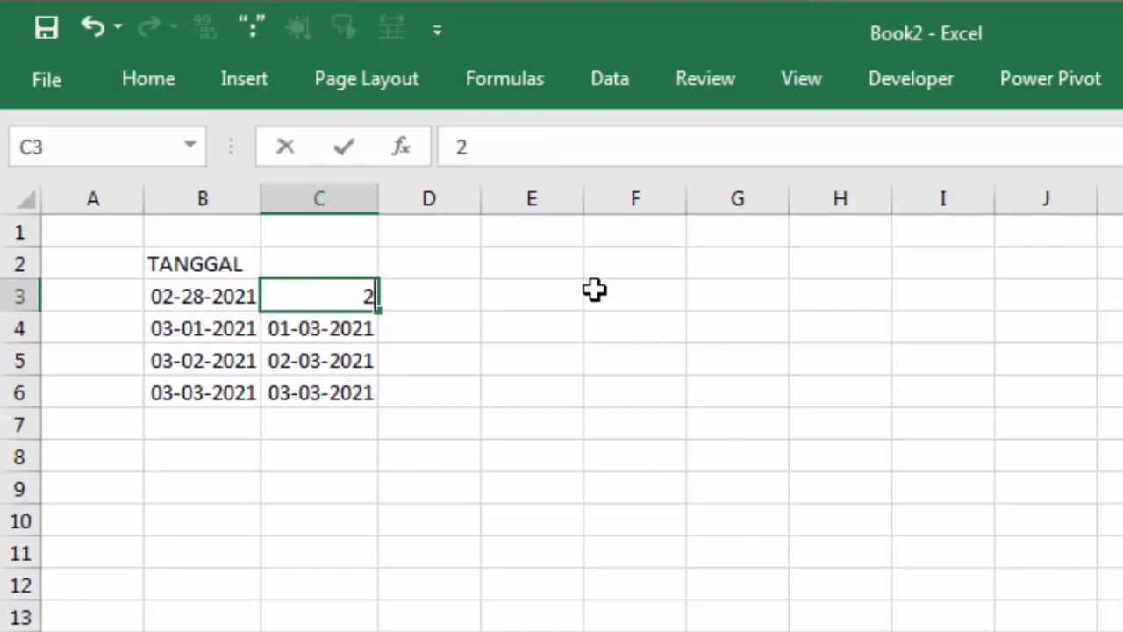
type("2021")
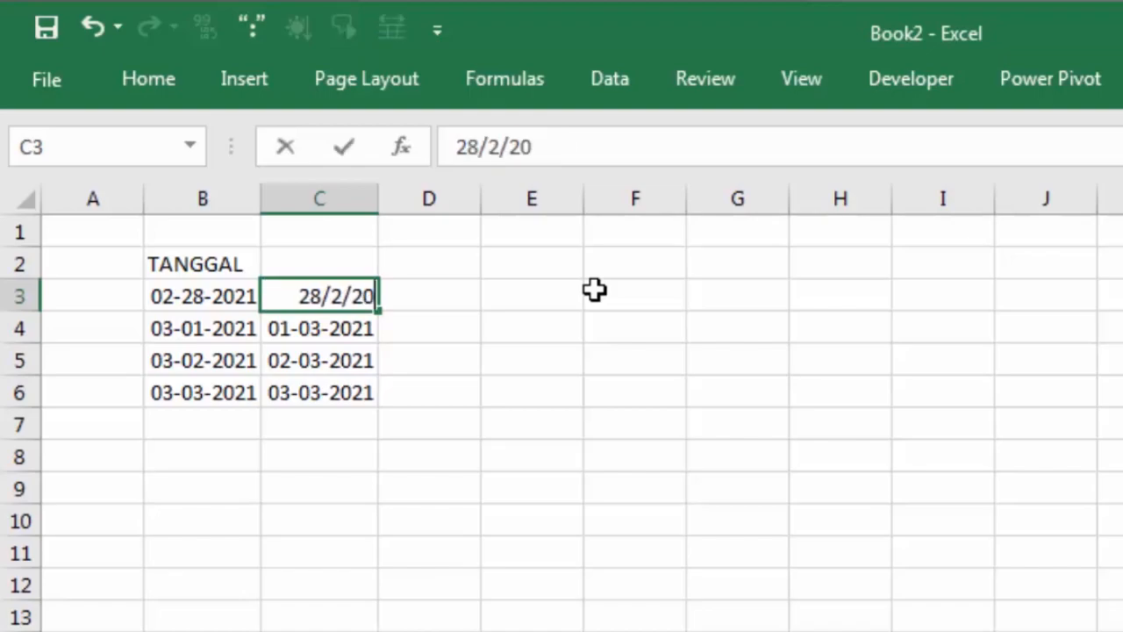
key("Return")
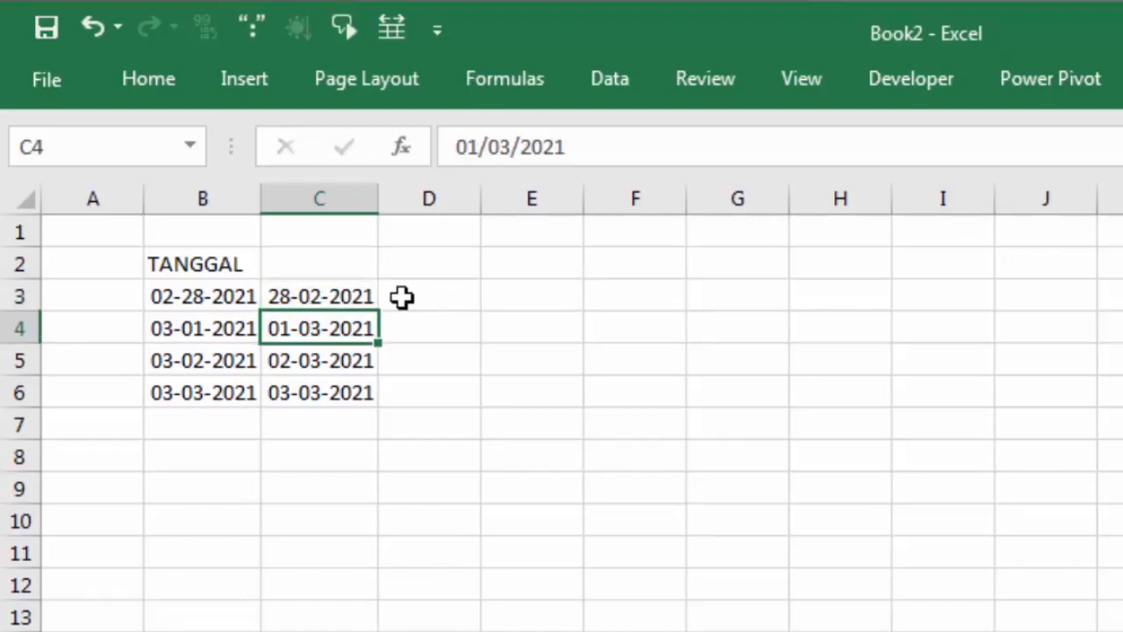
Step: Compare the stored values of the dates in B3 and C3:C6 with how they are displayed
left_click(343, 294)
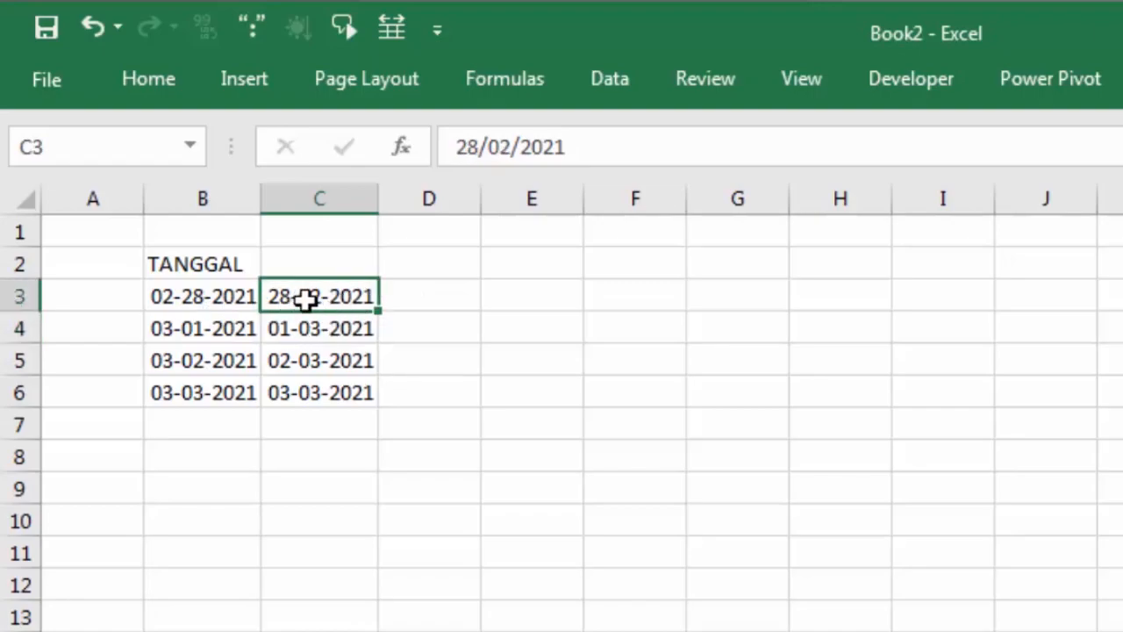
left_click(202, 292)
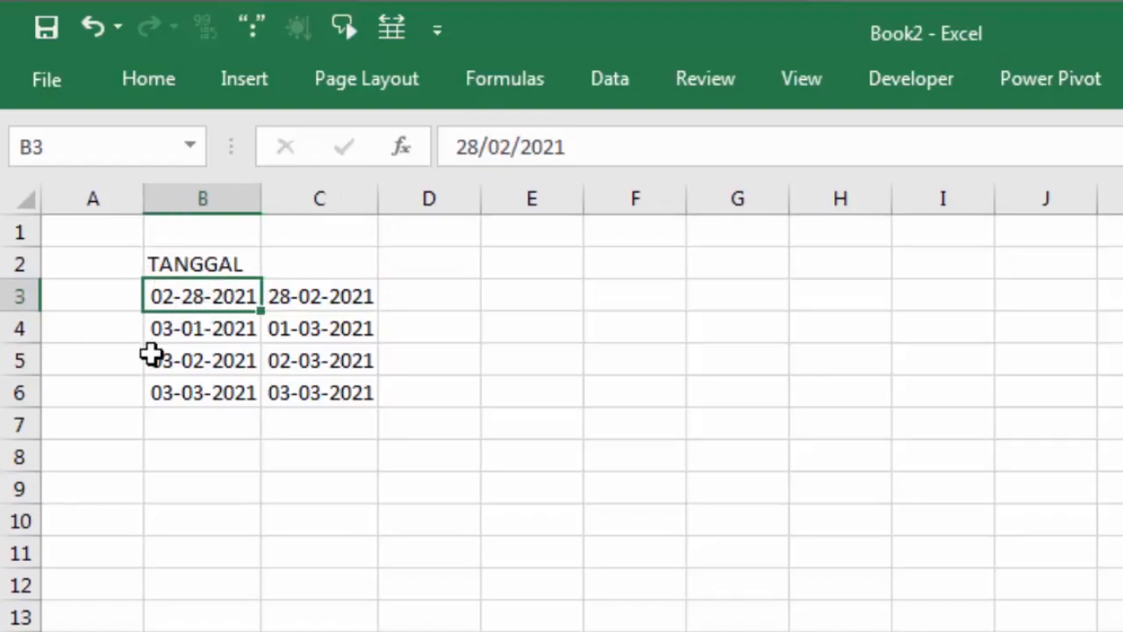
left_click(323, 305)
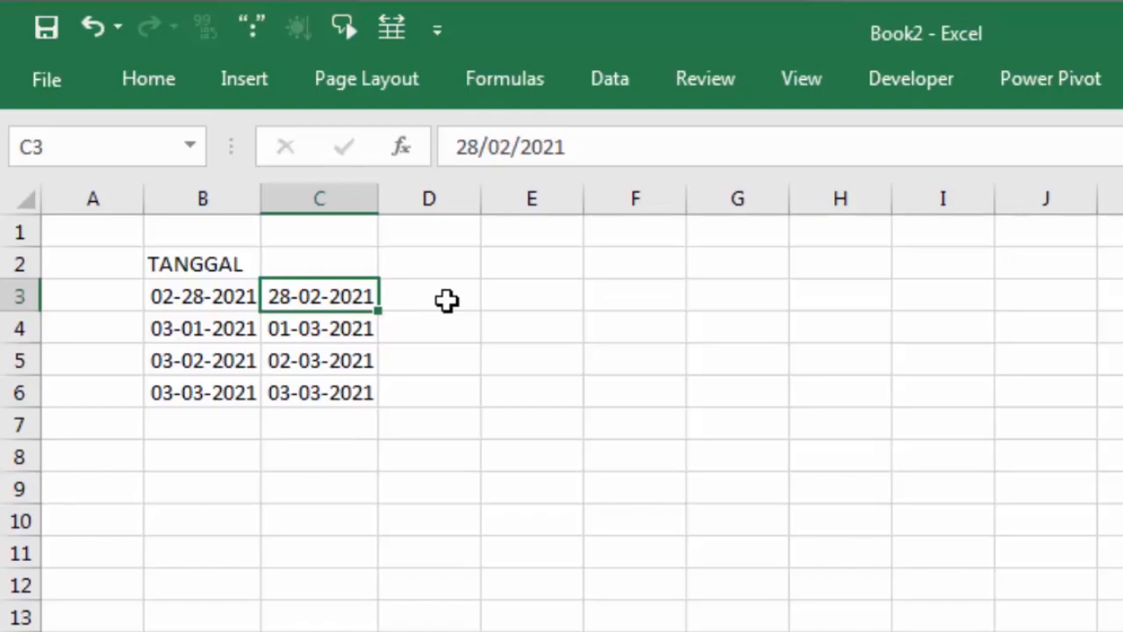
left_click(331, 327)
left_click(336, 393)
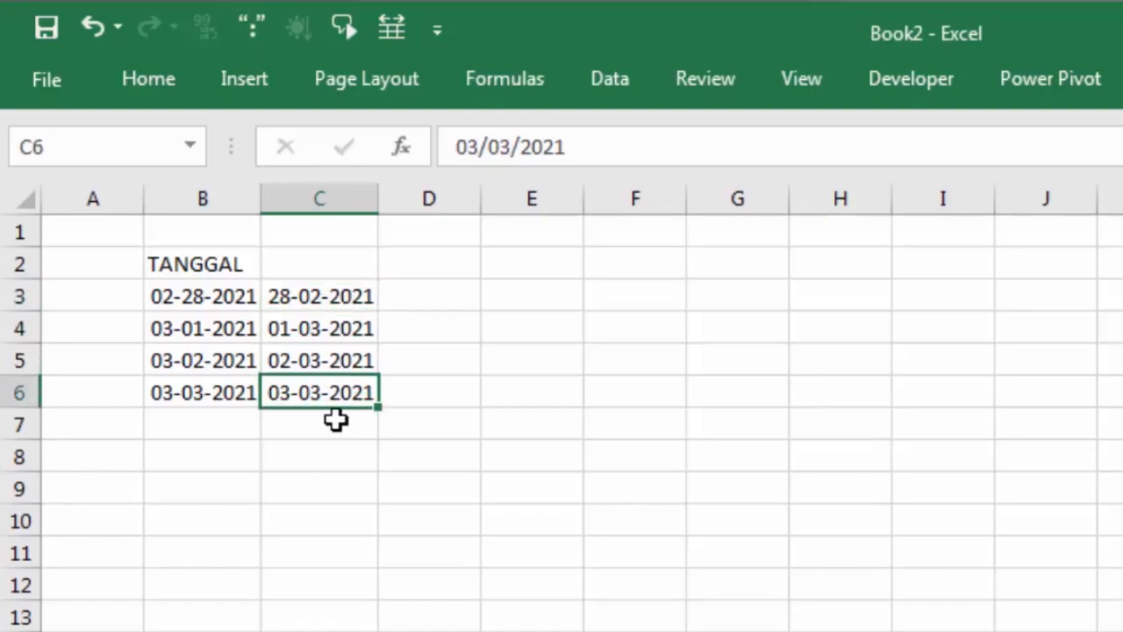
left_click(353, 358)
Step: Try the custom number format dd/mm/yyyy on the dates in C3:C6 and undo it
left_click_drag(344, 297, 328, 401)
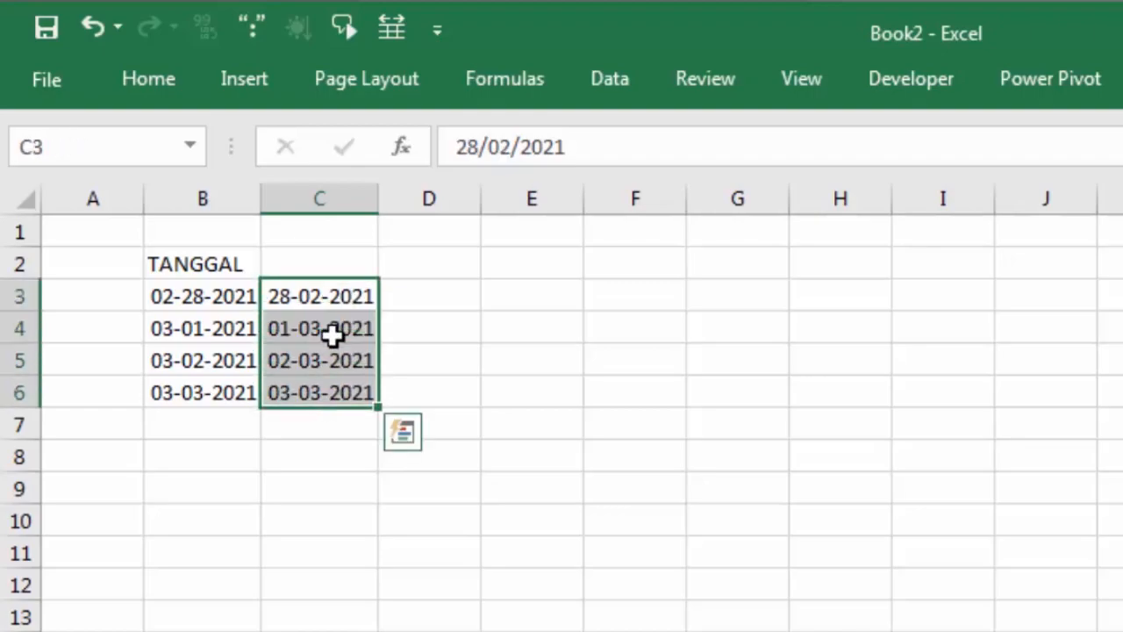
right_click(335, 322)
left_click(439, 631)
left_click_drag(648, 446, 1022, 152)
left_click(537, 501)
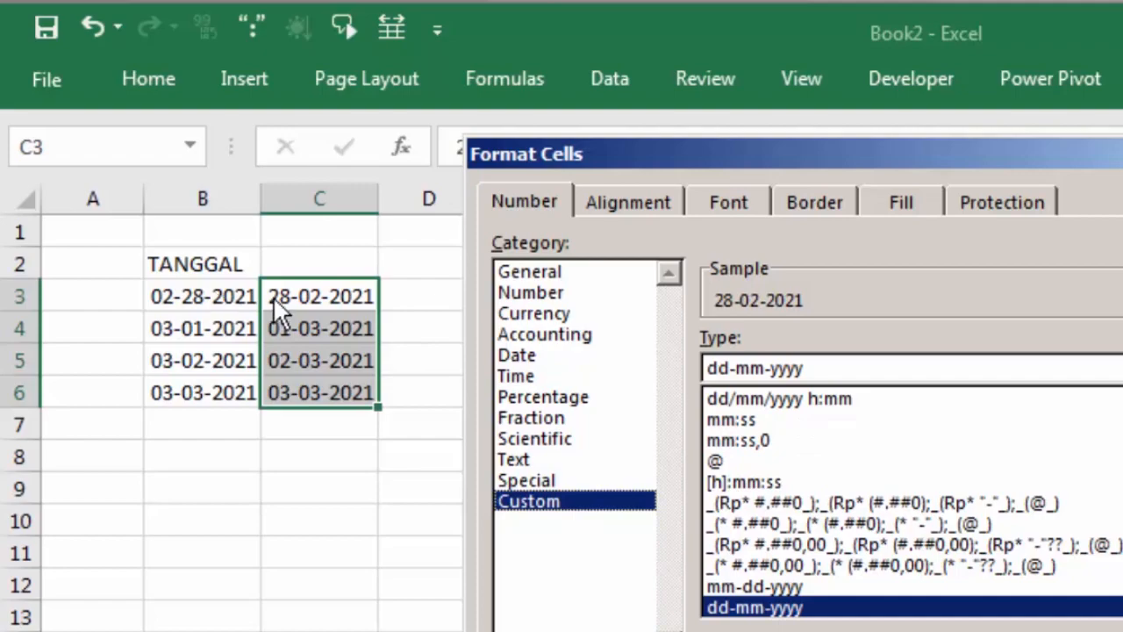
left_click(741, 370)
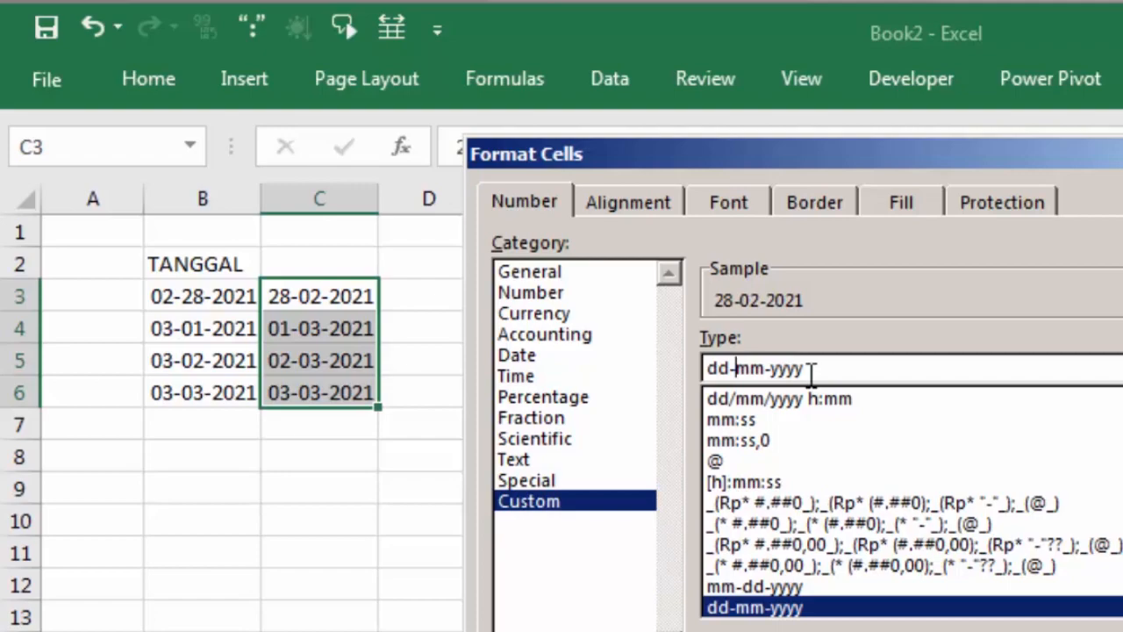
key("BackSpace")
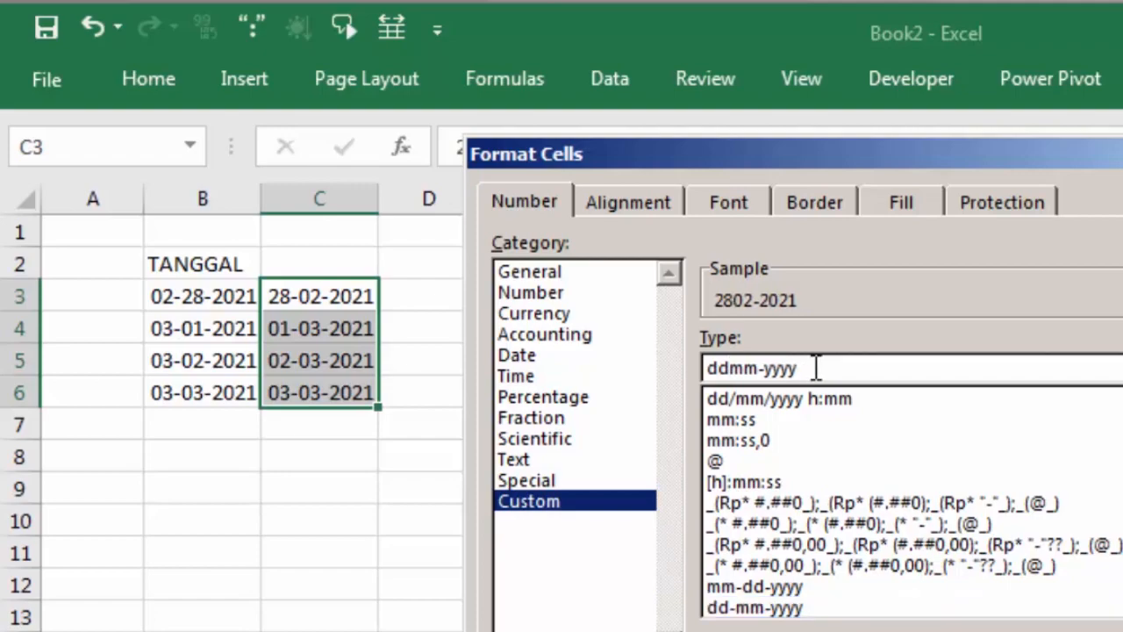
type("/")
left_click(775, 368)
type("/")
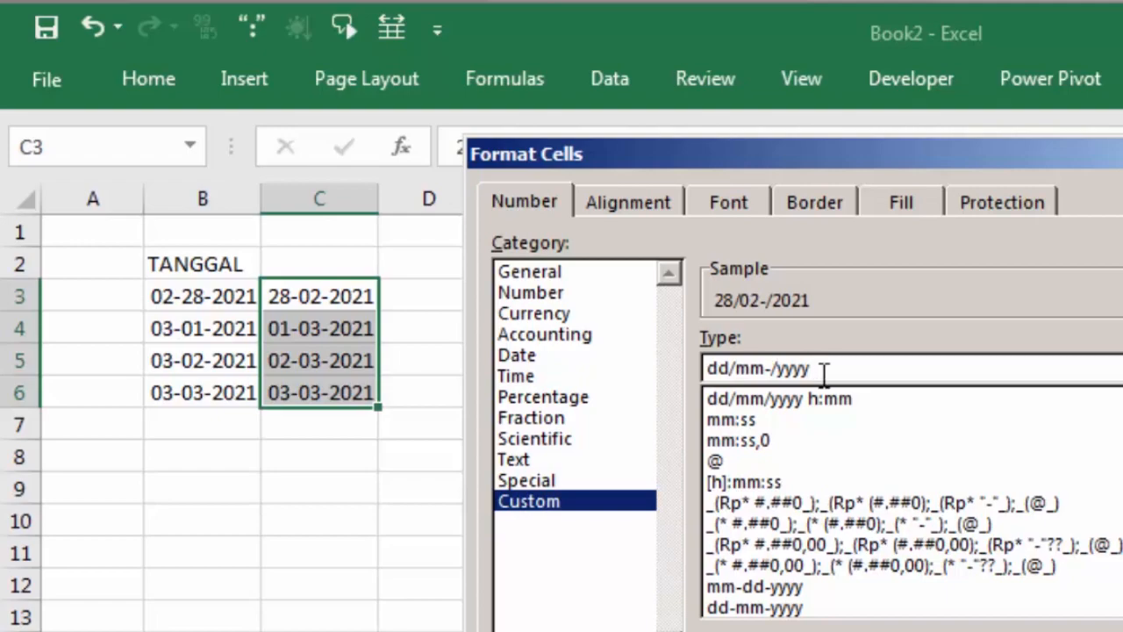
key("BackSpace")
key("BackSpace")
type("/")
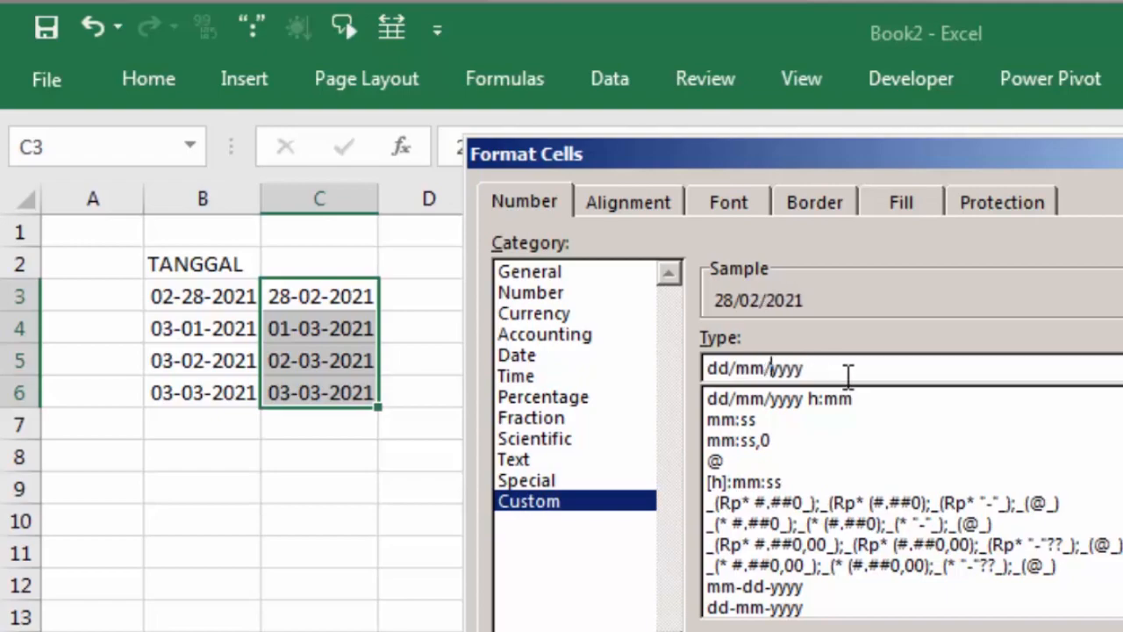
key("Return")
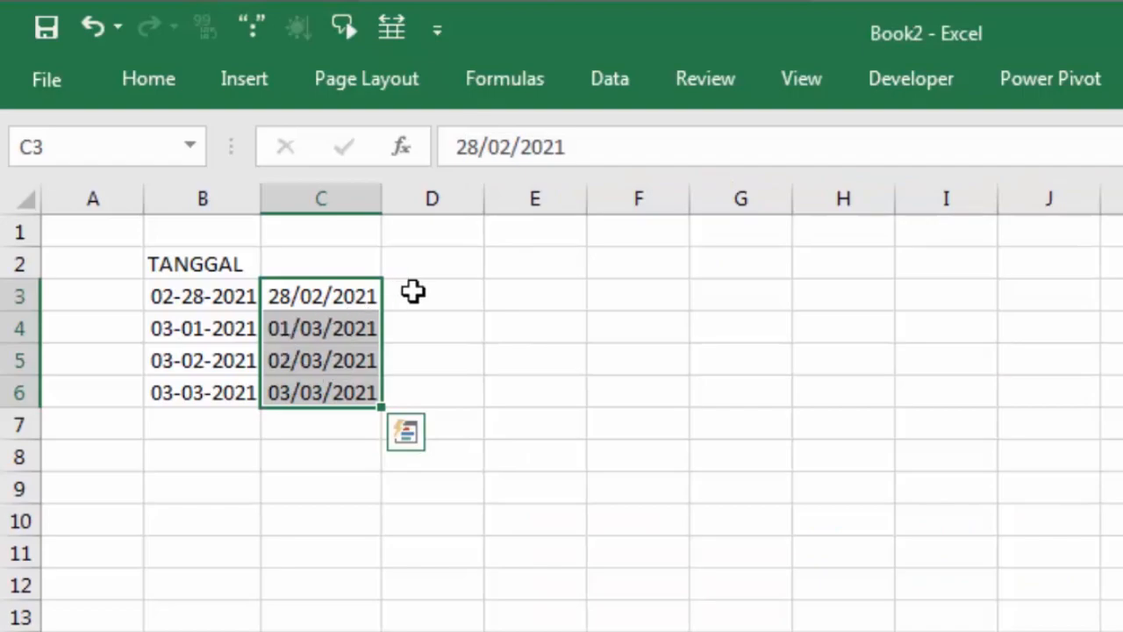
key("ctrl+z")
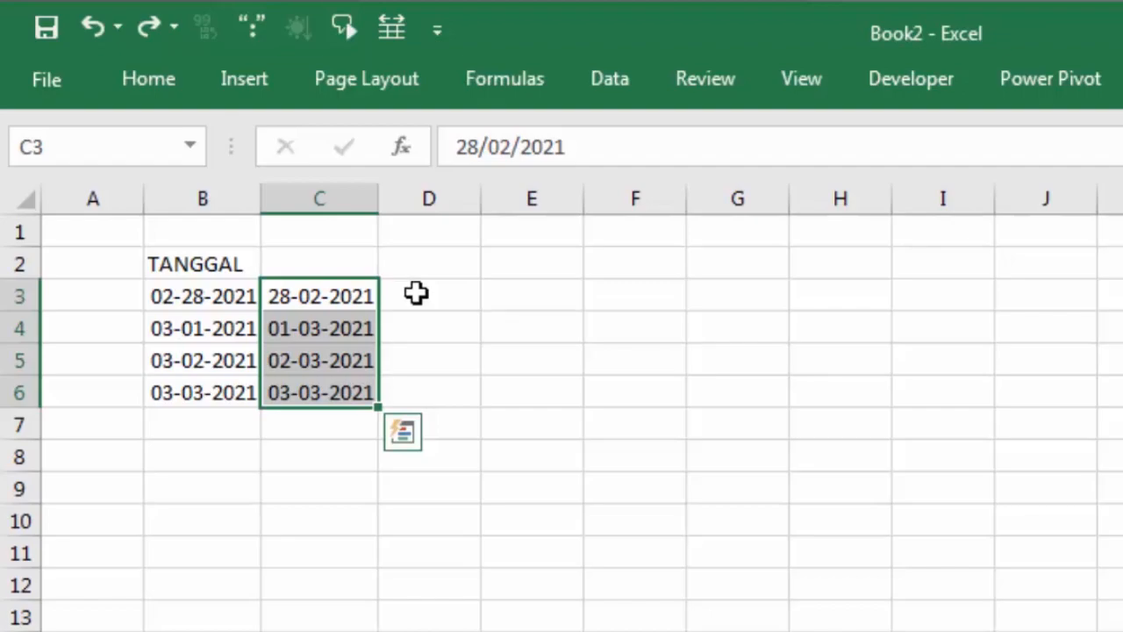
left_click(712, 272)
left_click(448, 290)
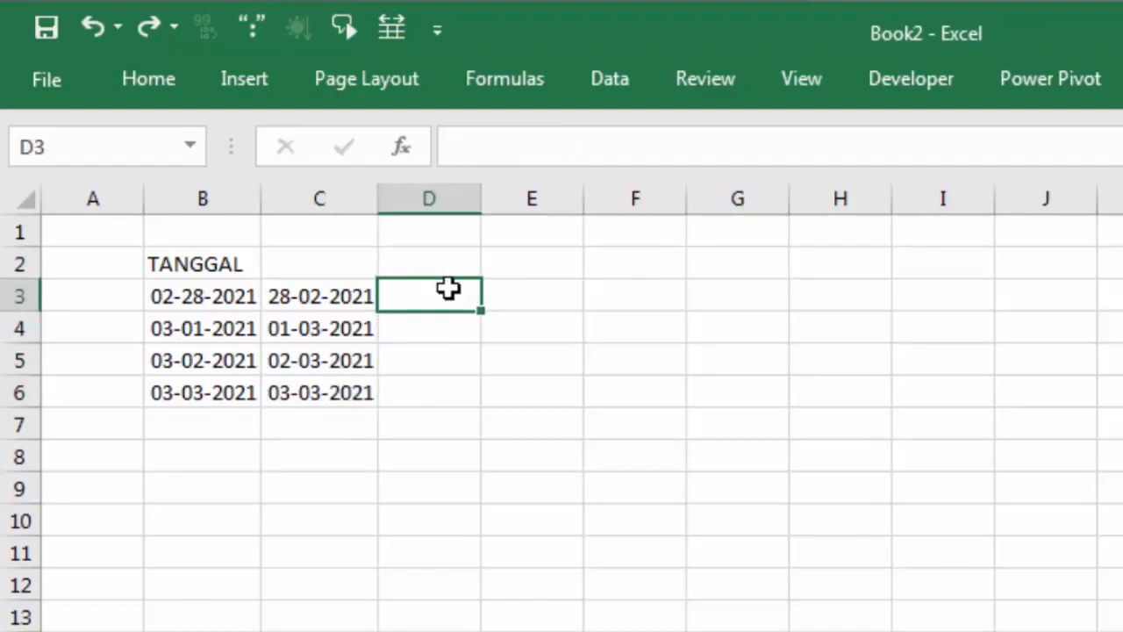
left_click(521, 291)
left_click(599, 291)
left_click(451, 293)
left_click(179, 291)
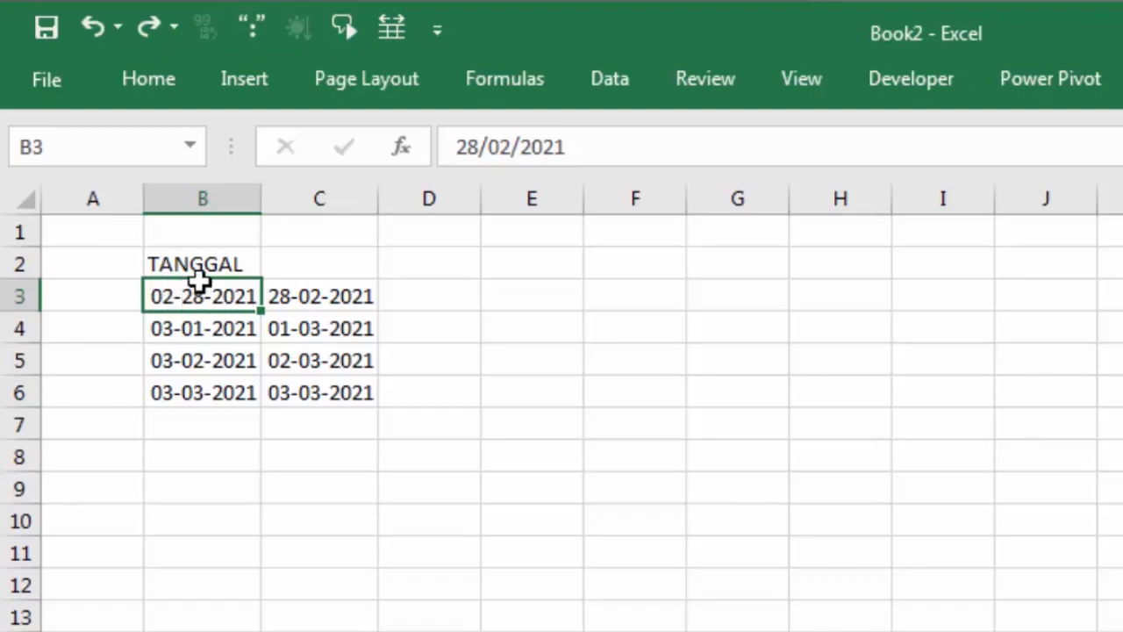
left_click(307, 295)
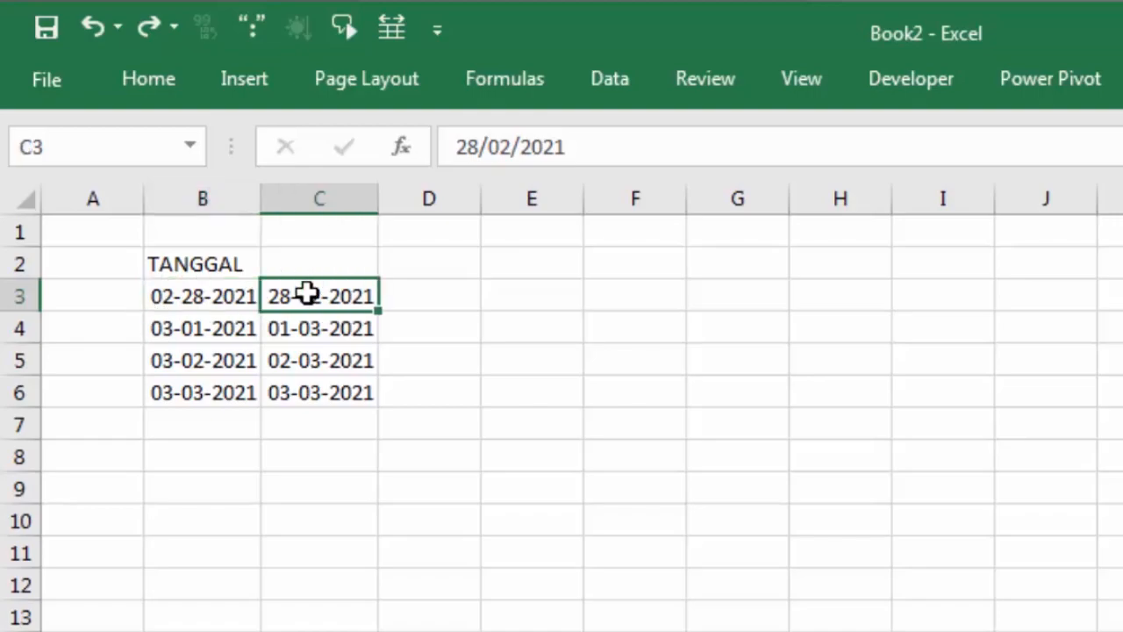
Step: Enter the column headers FORMAT in C2 and FORMULA in D2
left_click(342, 267)
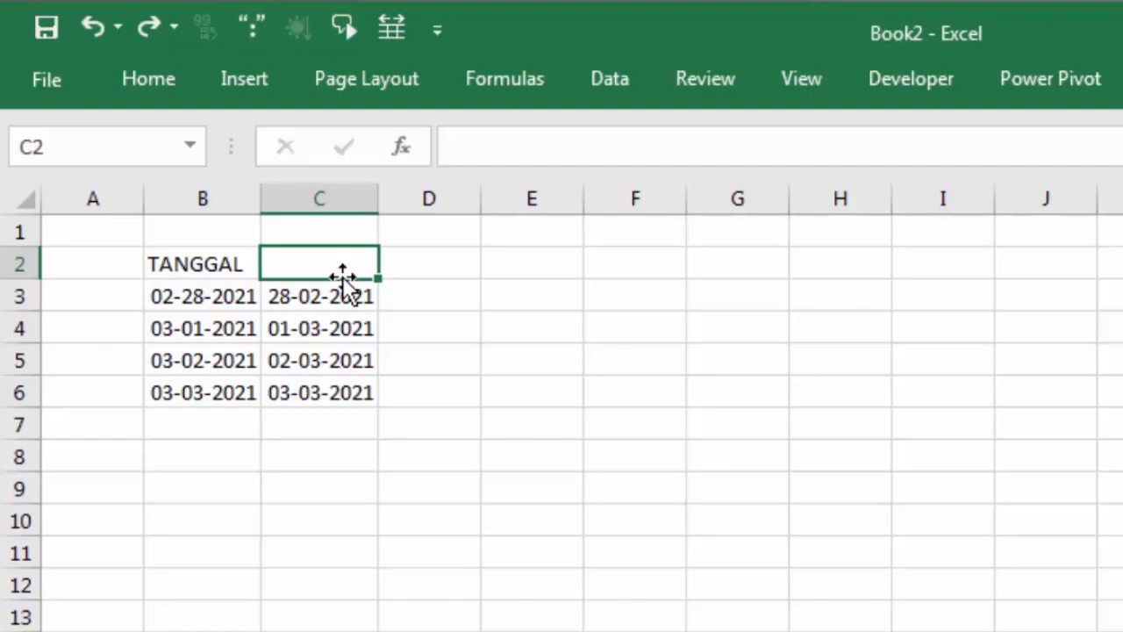
type("FORMAT")
key("Tab")
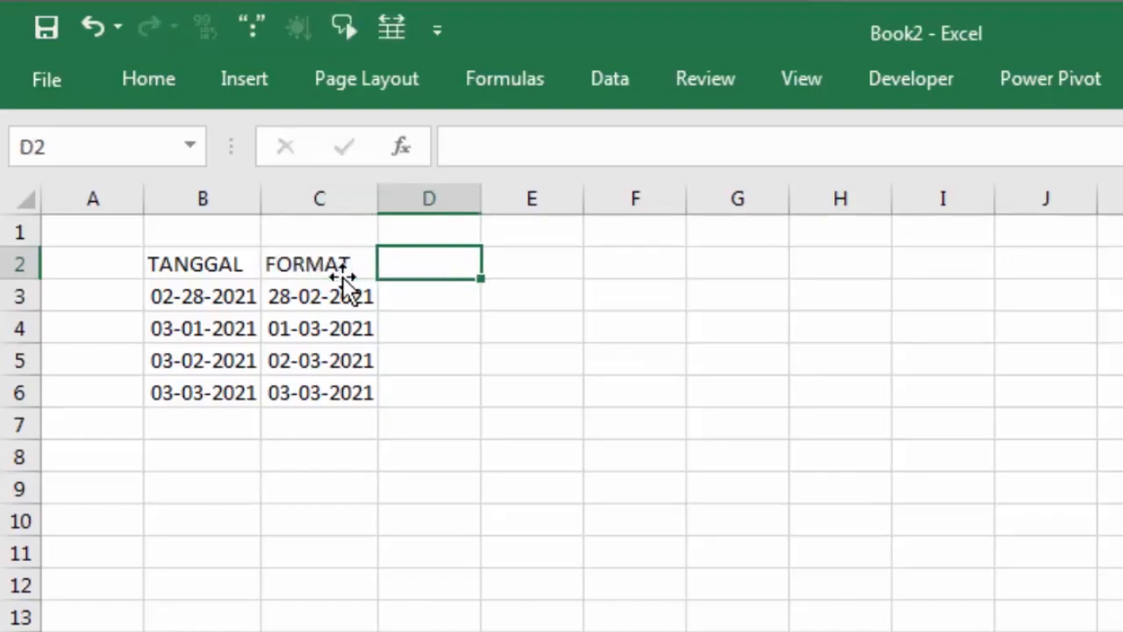
type("FORMULA")
key("Return")
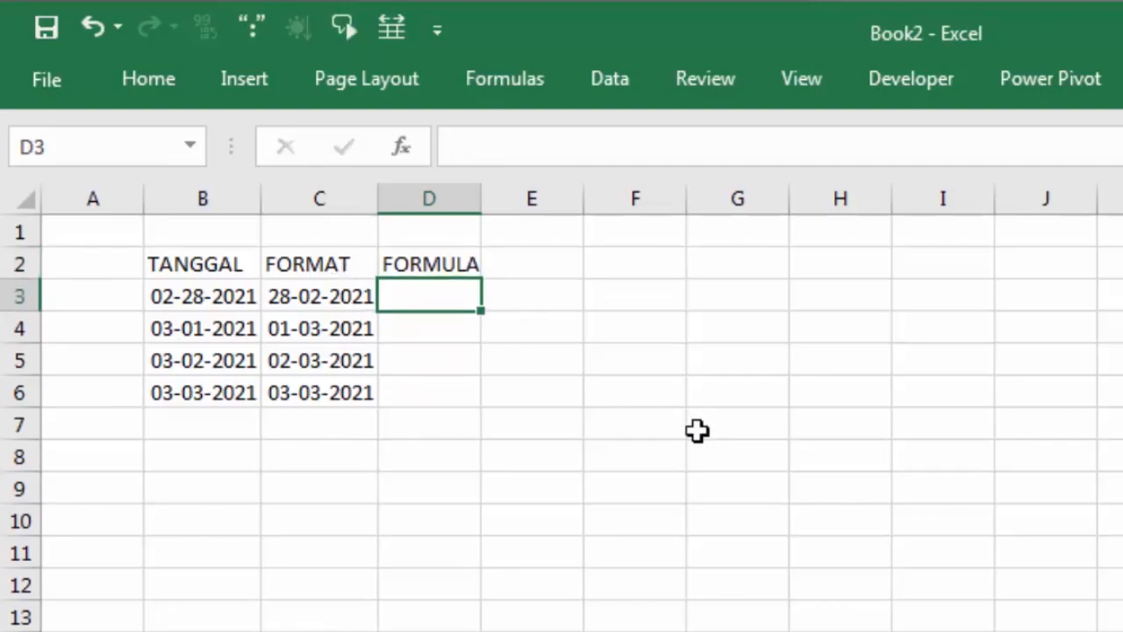
Step: Begin a DATE formula in D3 with the YEAR function as its year argument
type("=dat")
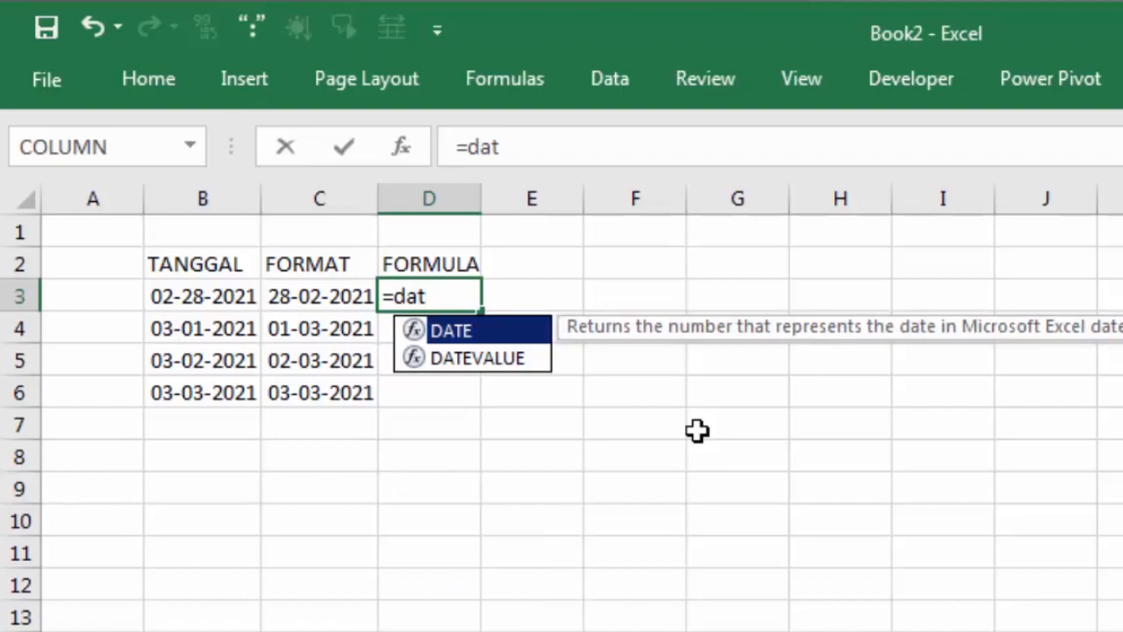
key("Tab")
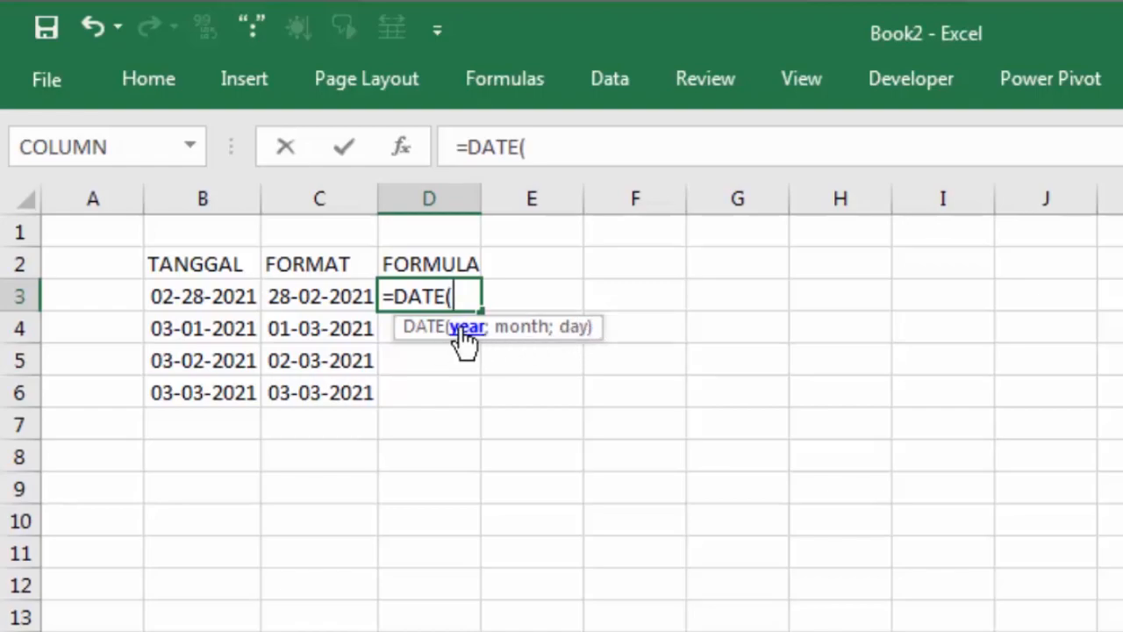
type("y")
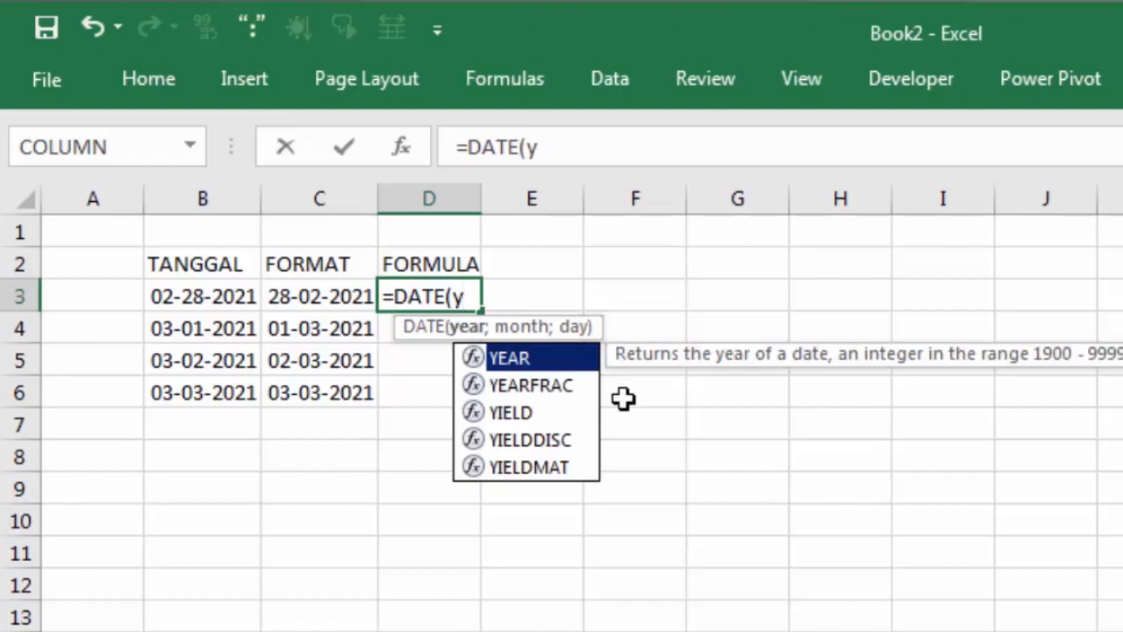
key("Tab")
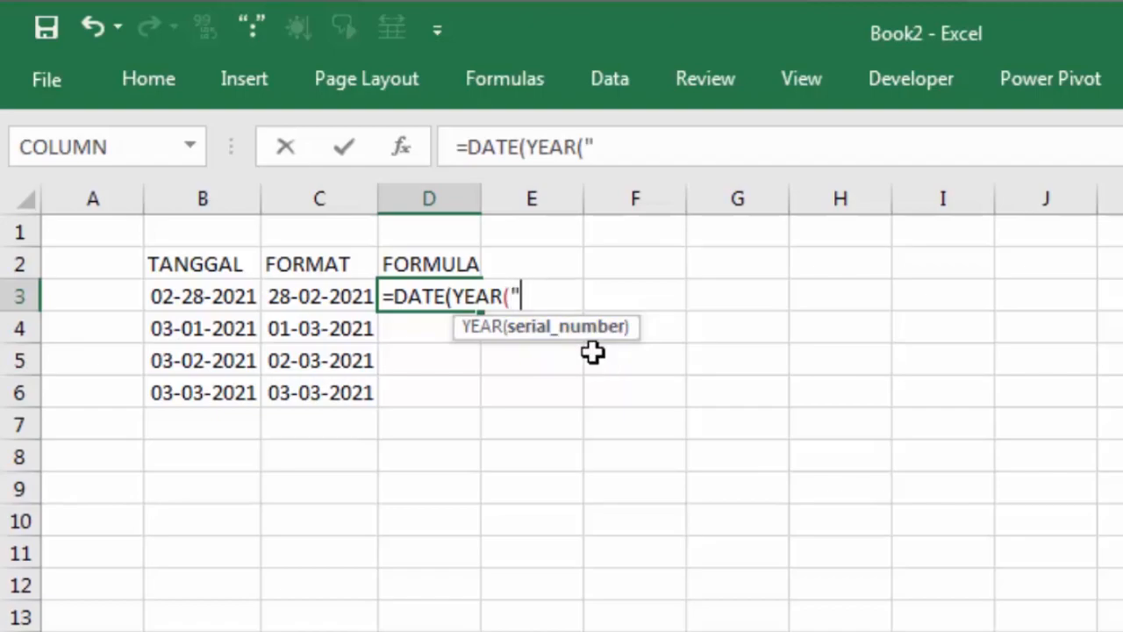
type("28-02-2021")
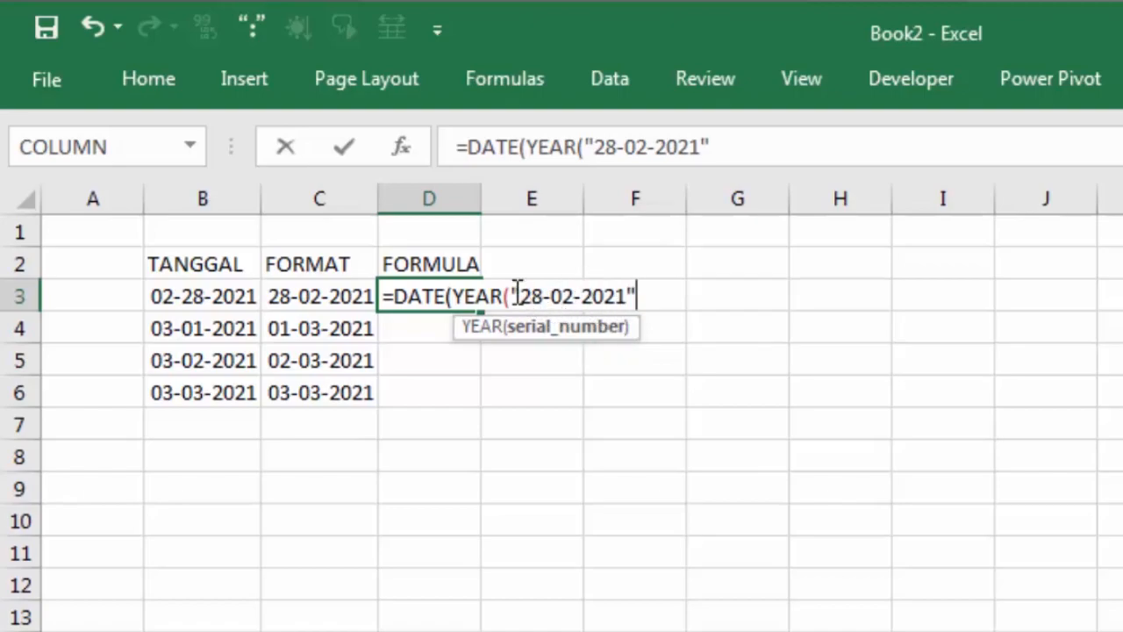
left_click_drag(639, 298, 512, 297)
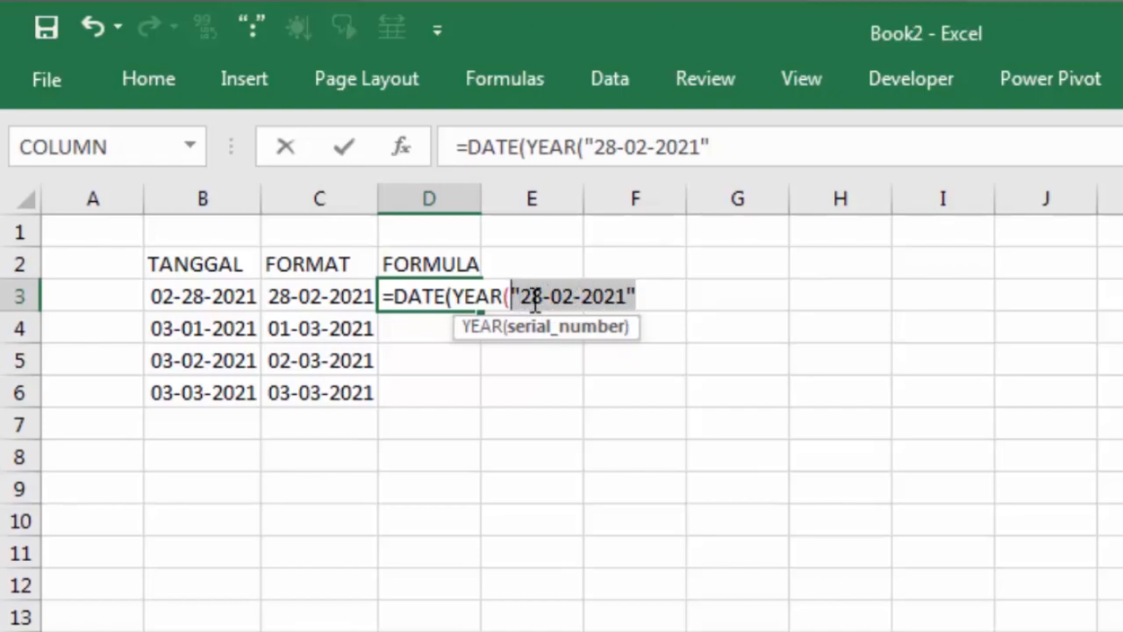
key("BackSpace")
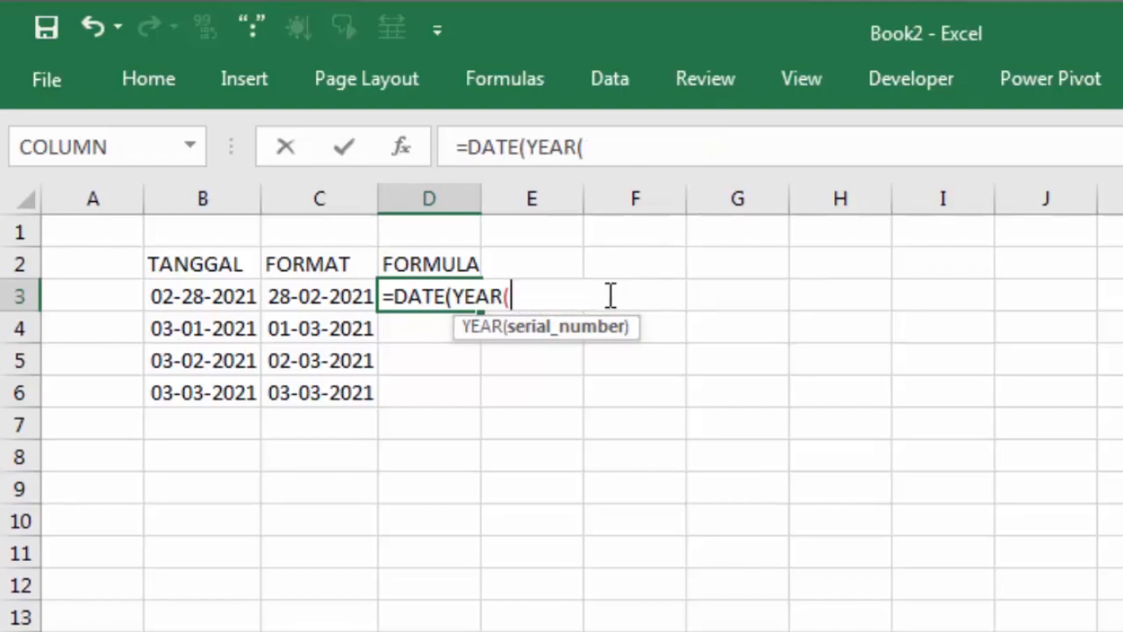
Step: Complete the year argument in the D3 formula as YEAR(B3) and add MONTH(B3) as the month argument
left_click(203, 296)
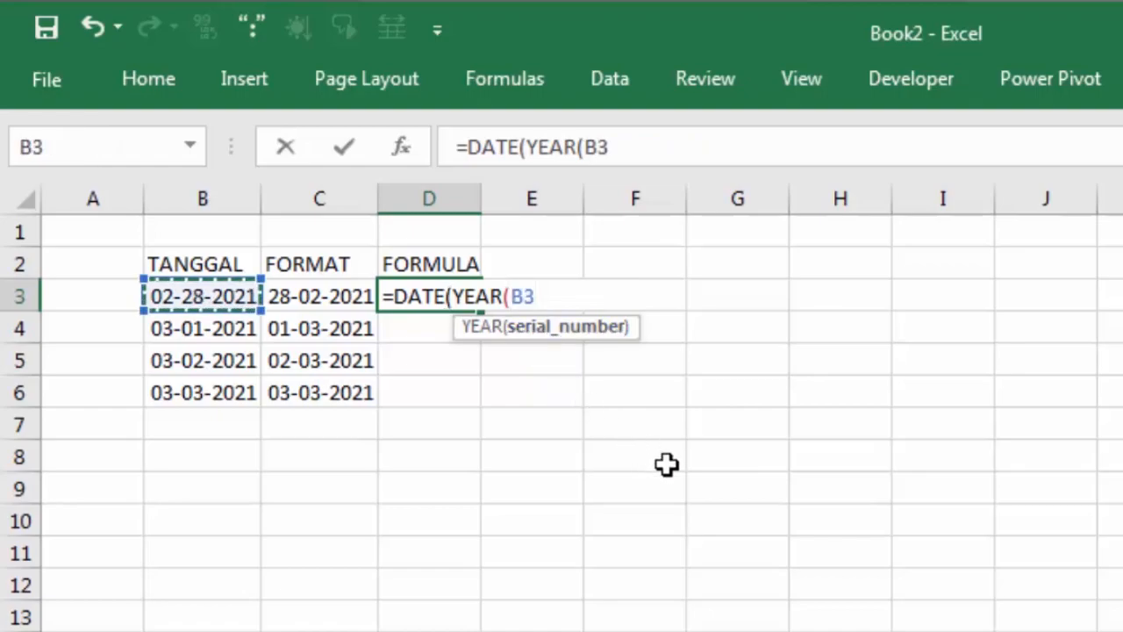
type(");")
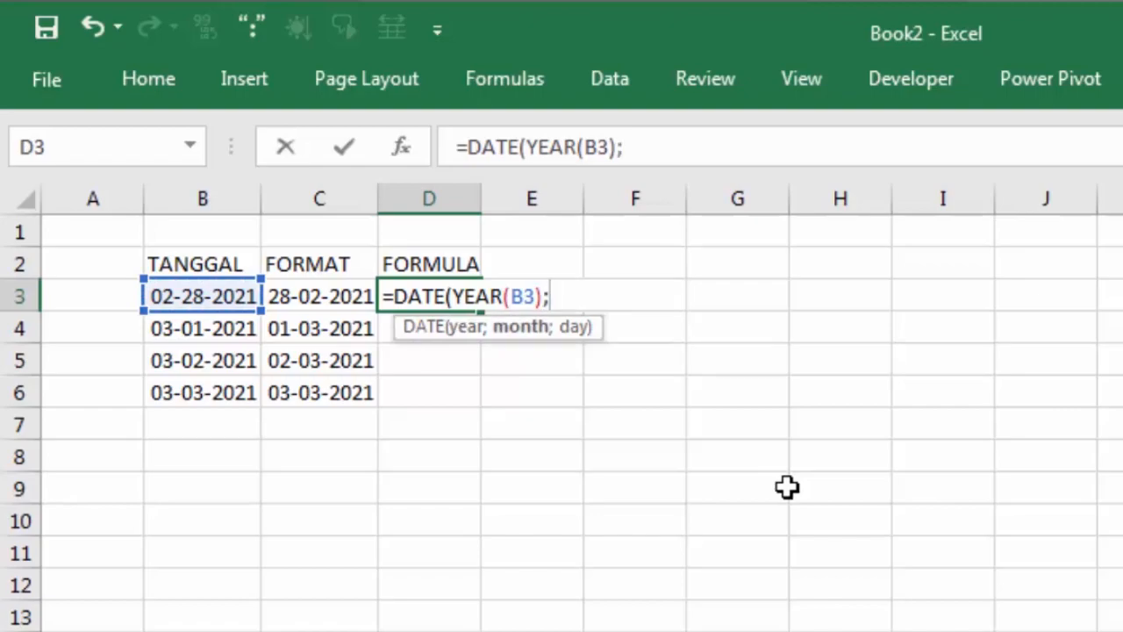
type("mo")
key("Down")
key("Down")
key("Down")
key("Tab")
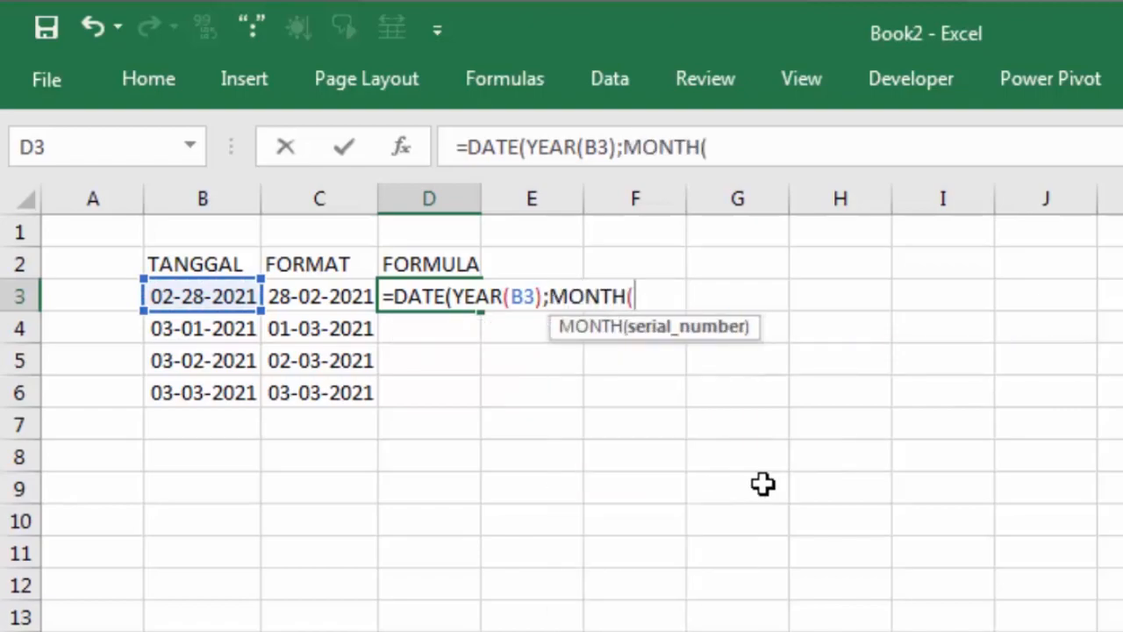
left_click(225, 295)
type(")")
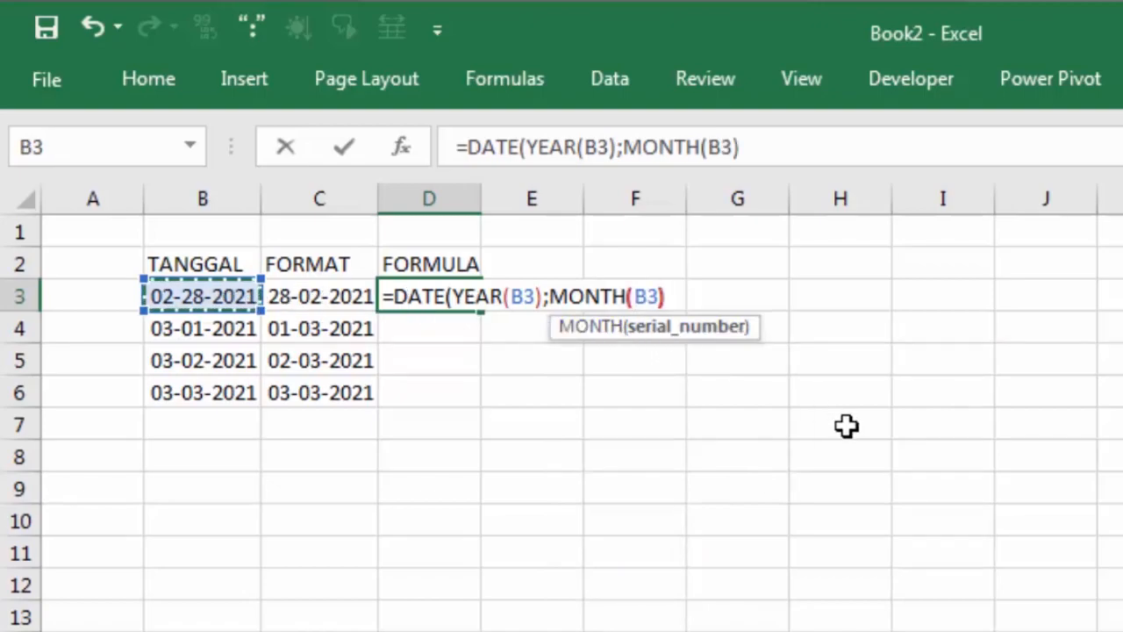
Step: Add DAY(B3) as the day argument and enter the formula in D3, accepting the proposed closing-parenthesis correction
type(";")
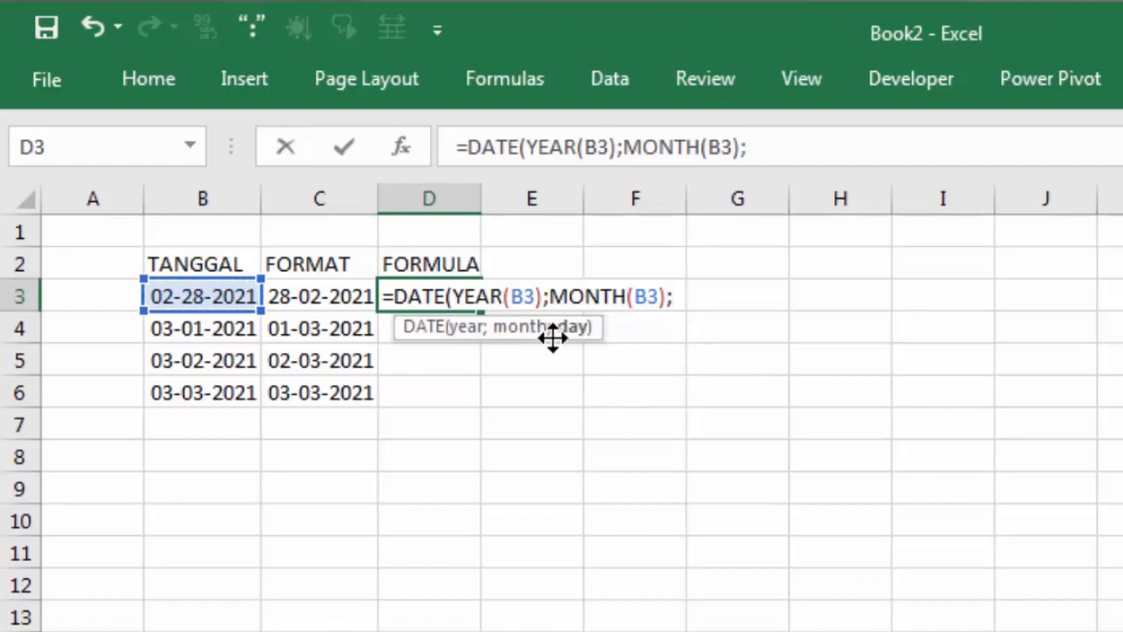
type("da")
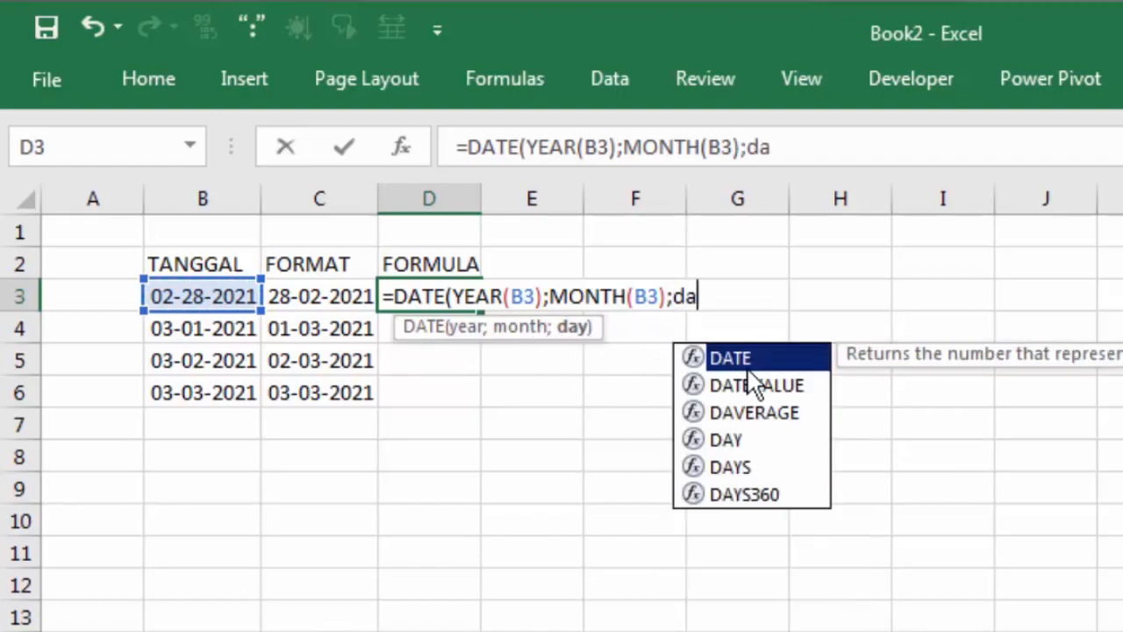
type("y")
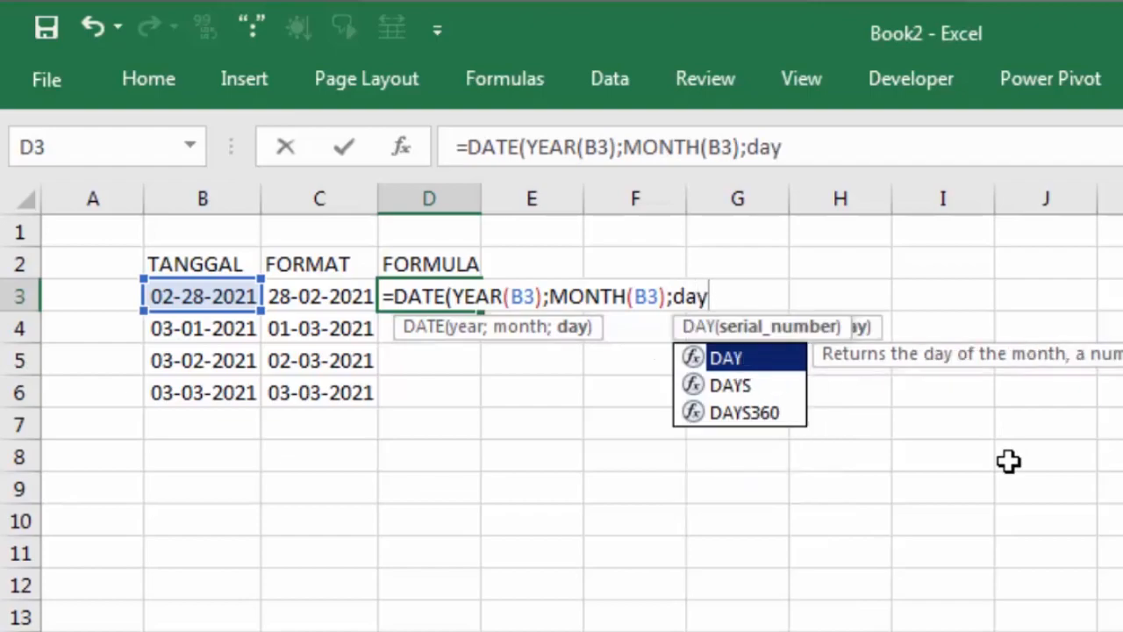
key("Tab")
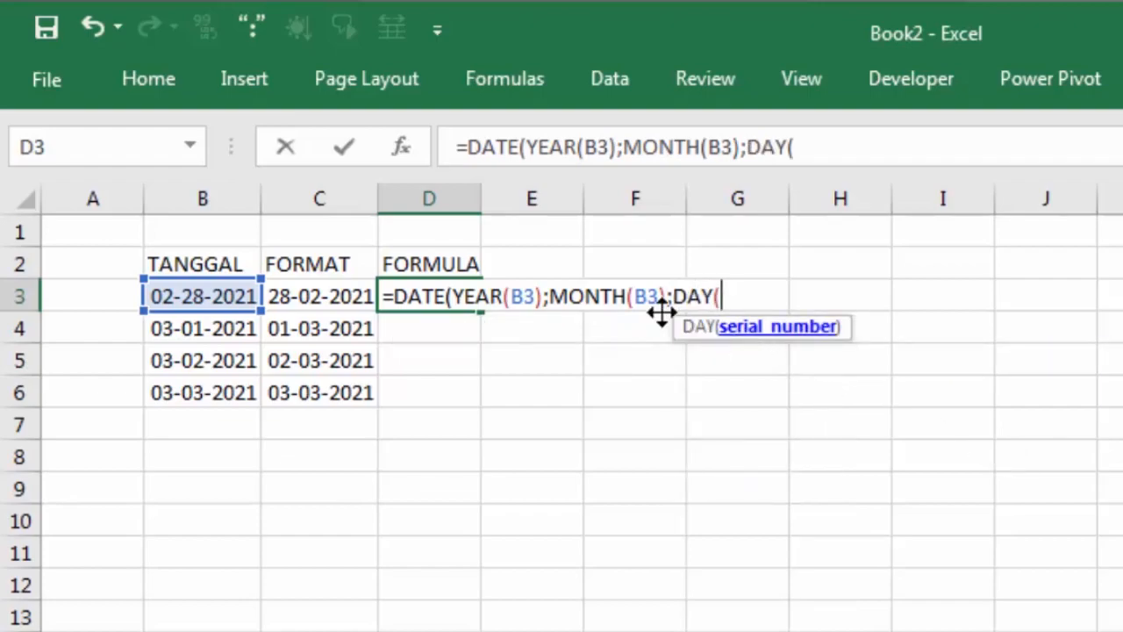
left_click(209, 294)
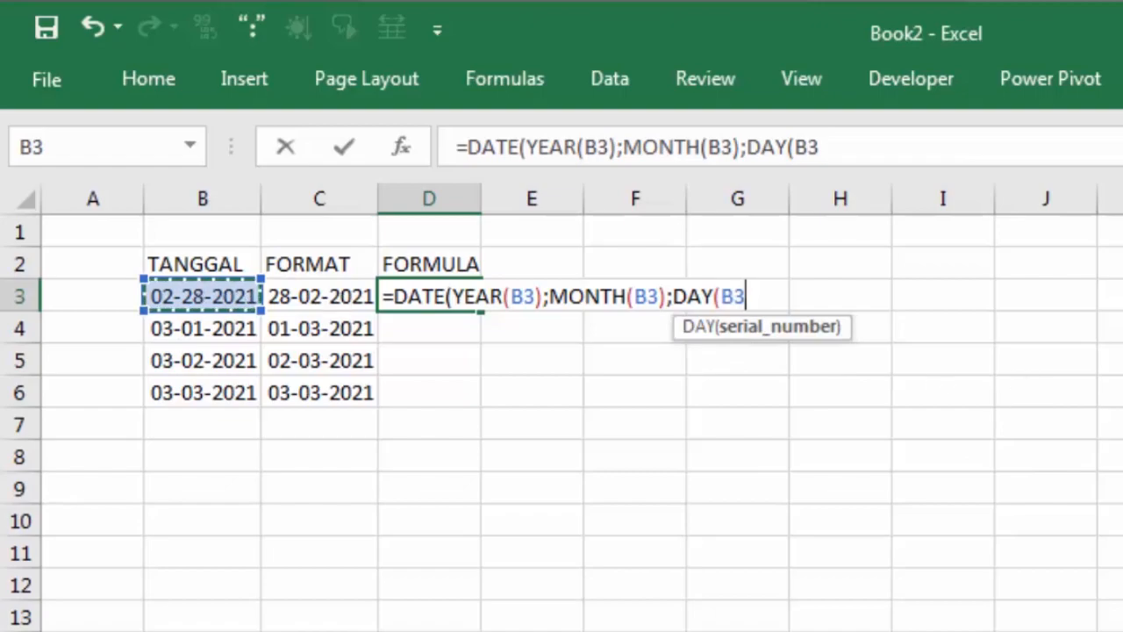
type(")")
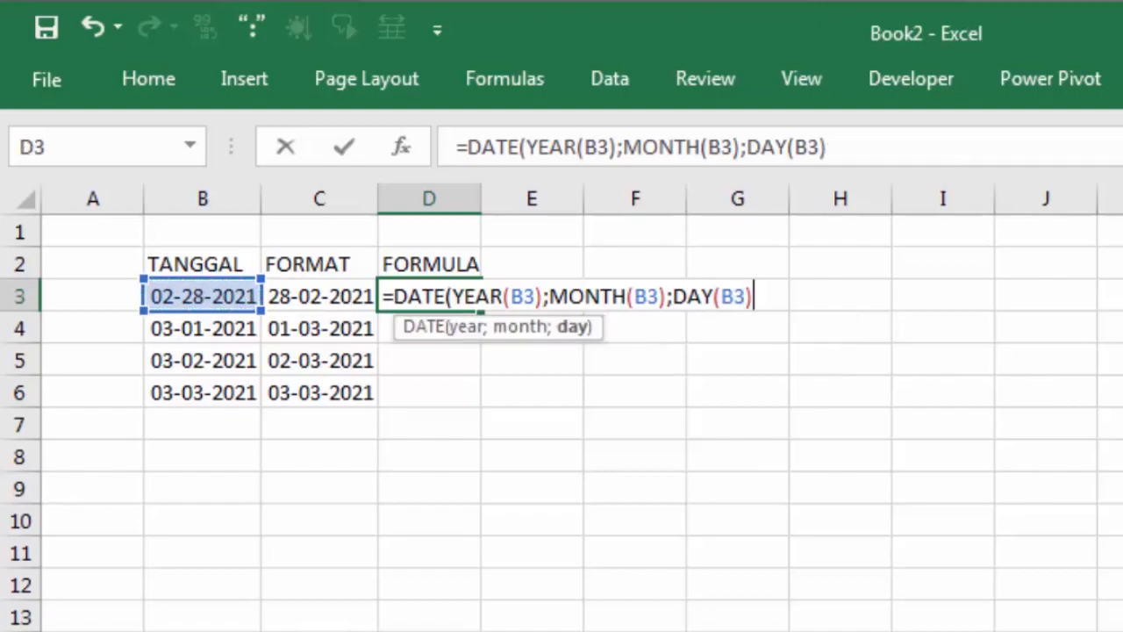
key("Return")
left_click_drag(1122, 511, 839, 346)
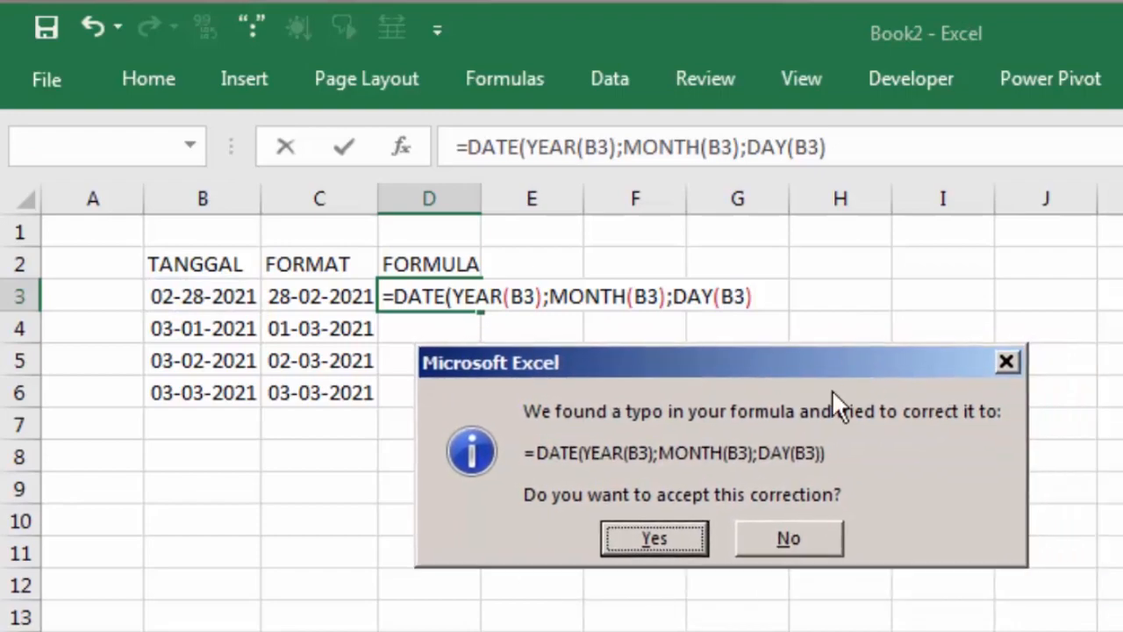
left_click(675, 536)
left_click(775, 542)
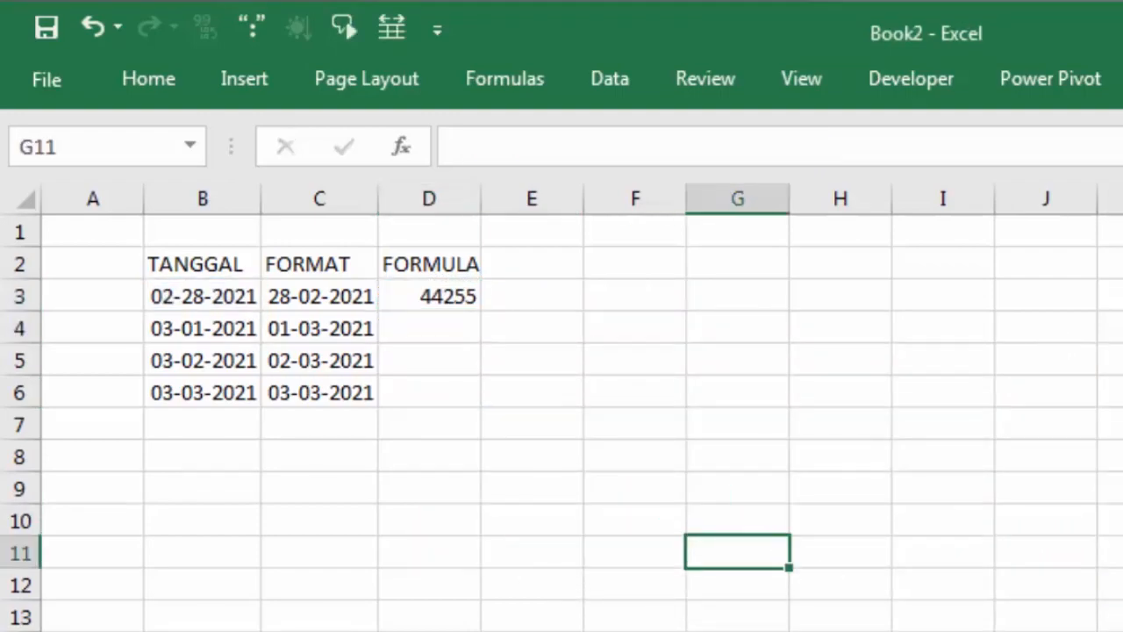
Step: Copy the DATE formula from D3 down through D6
left_click(465, 294)
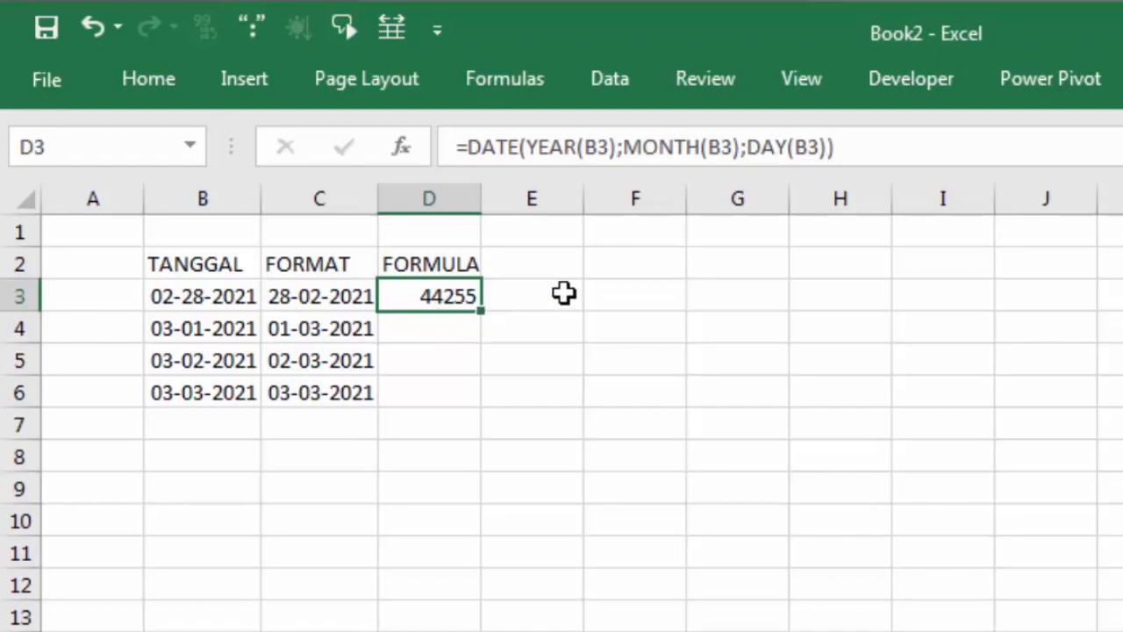
left_click_drag(481, 312, 512, 401)
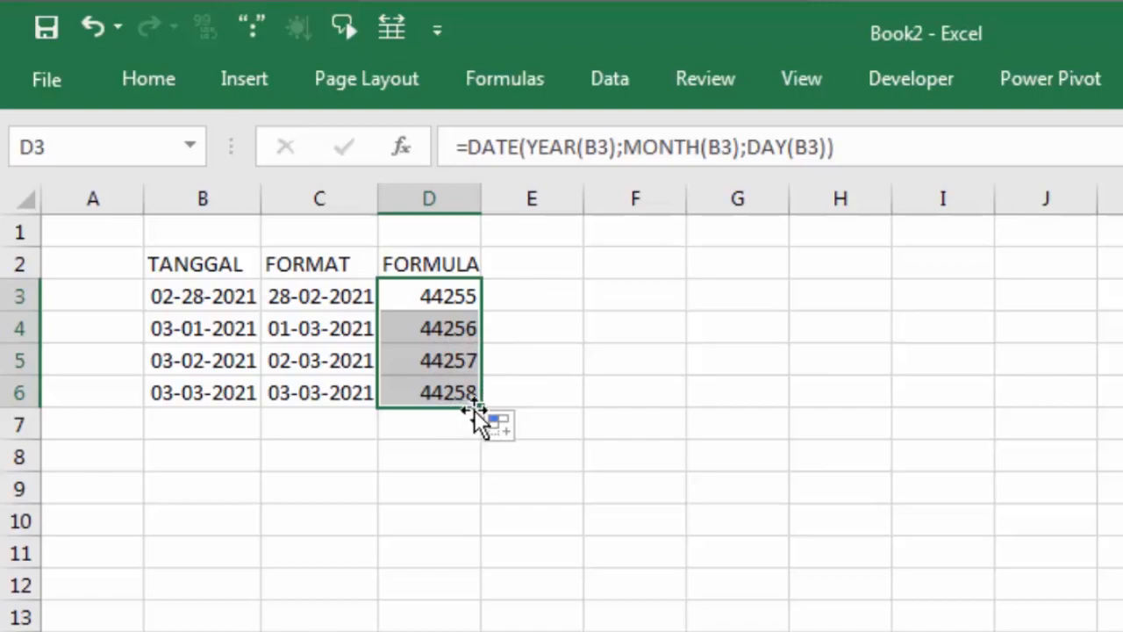
left_click(609, 317)
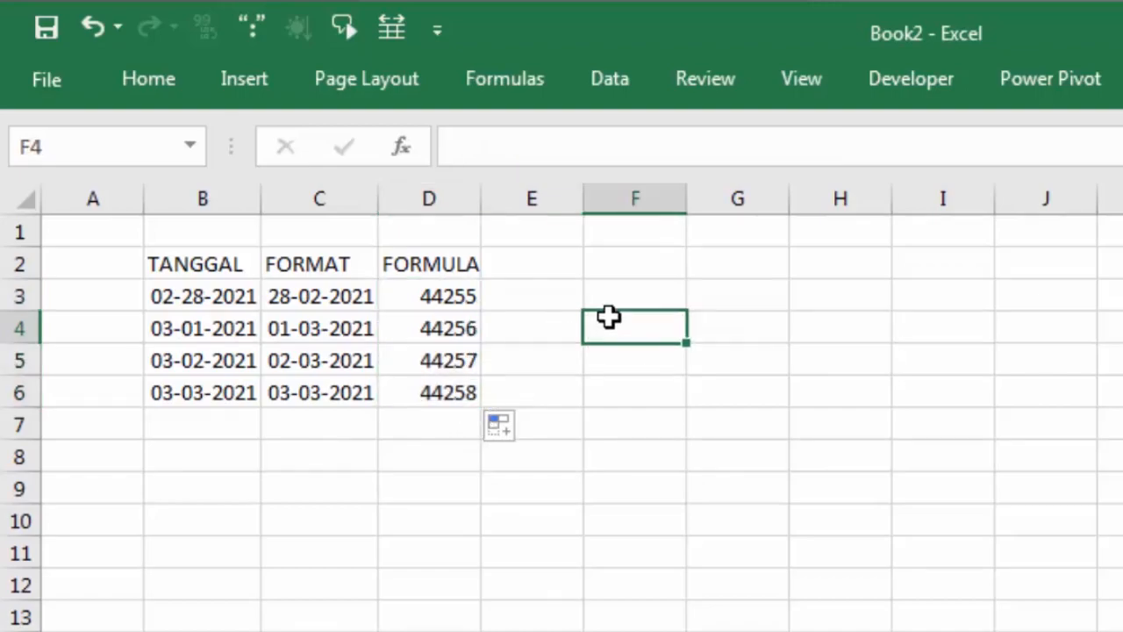
Step: Examine the DATE formulas and their unformatted results in D3:D6
left_click_drag(432, 291, 428, 388)
left_click(438, 292)
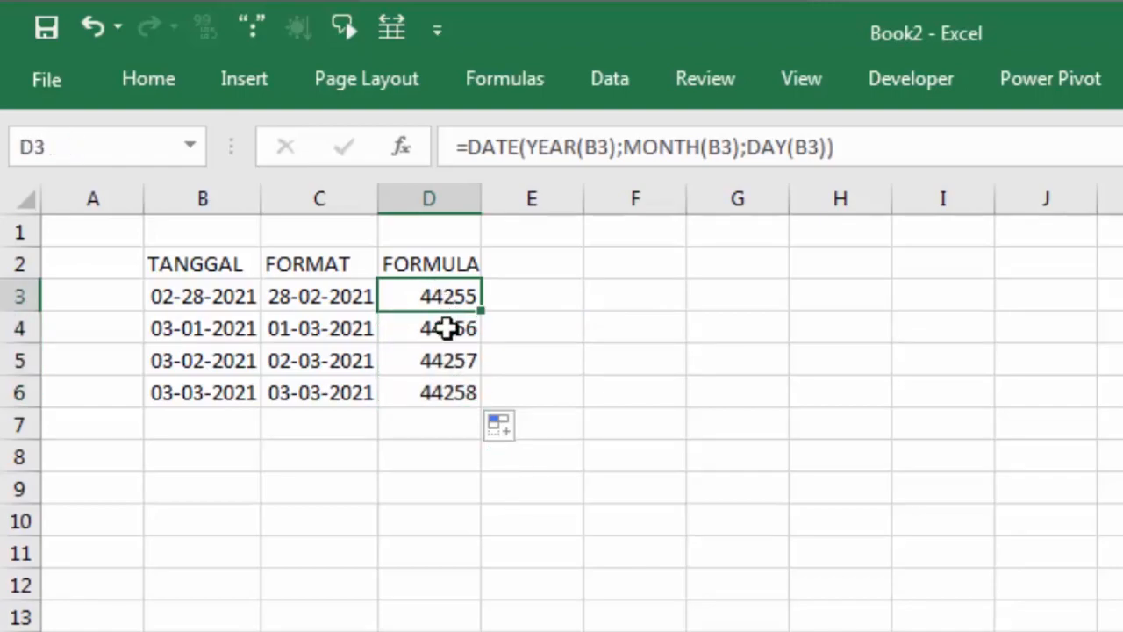
left_click_drag(444, 328, 450, 283)
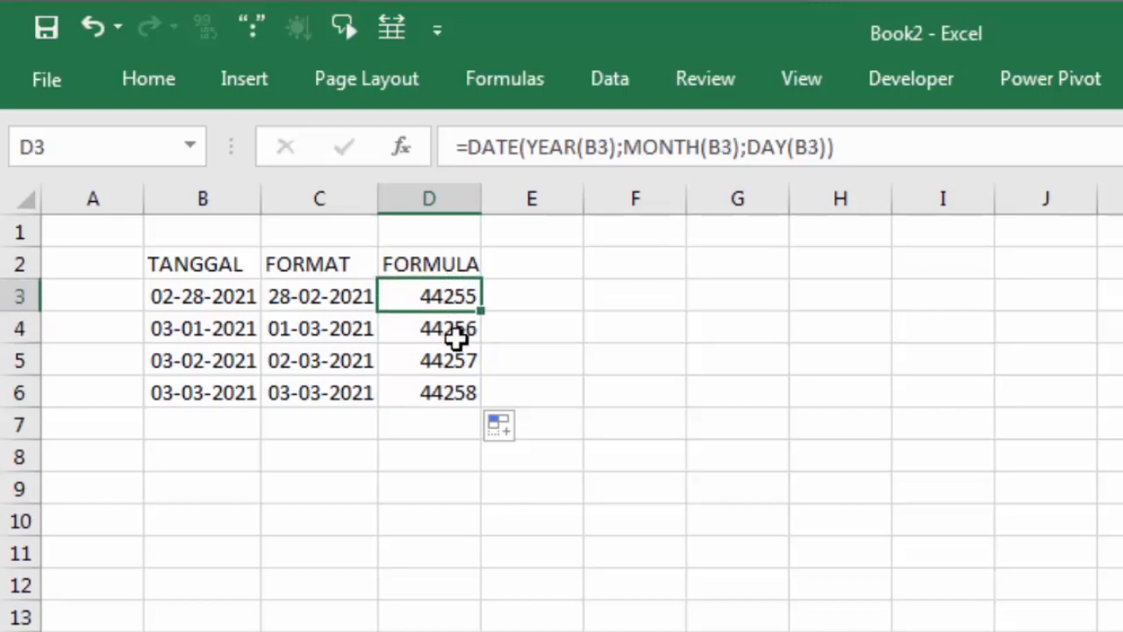
left_click(454, 333)
left_click(459, 366)
left_click(459, 394)
left_click(455, 303)
left_click(446, 355)
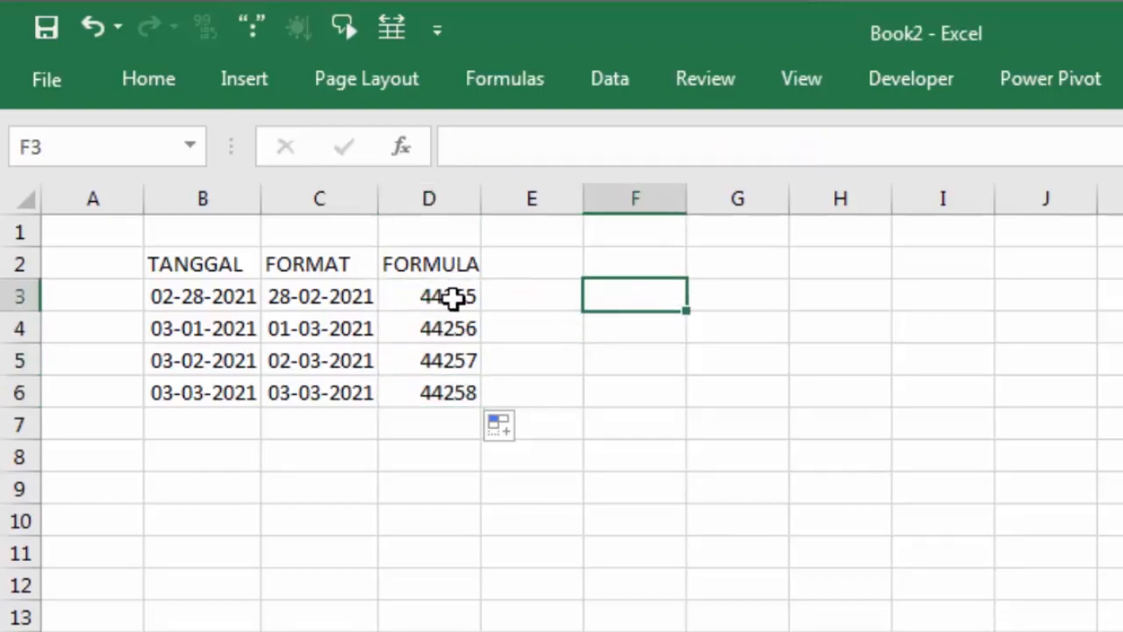
Step: Apply the custom number format dd-mm-yyyy to the formula results in D3:D6
left_click_drag(438, 296, 439, 392)
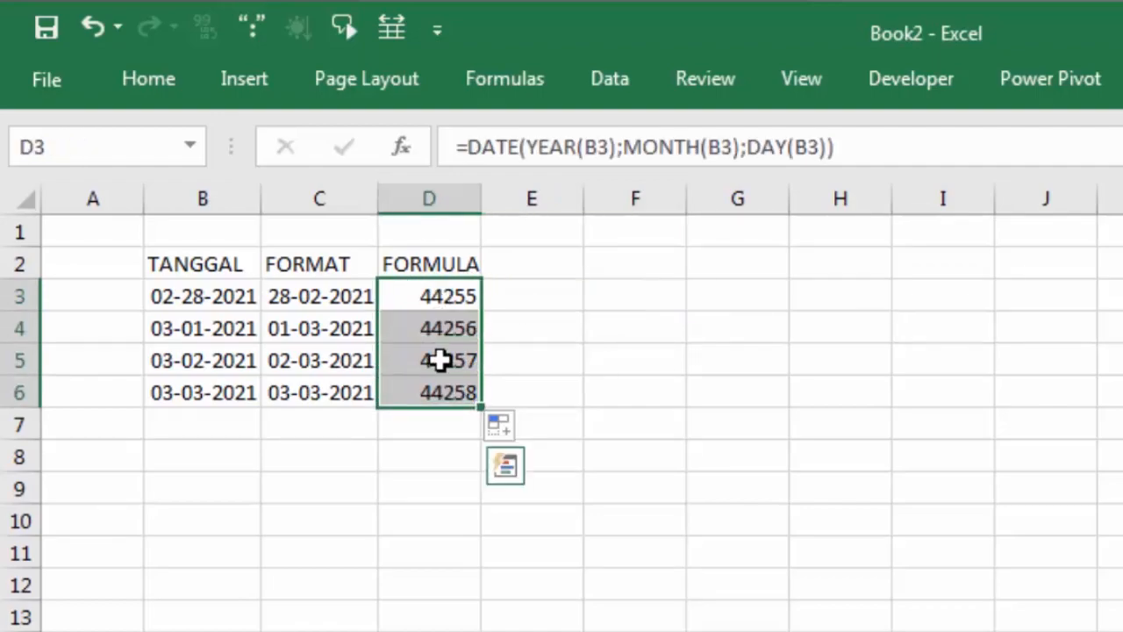
right_click(439, 296)
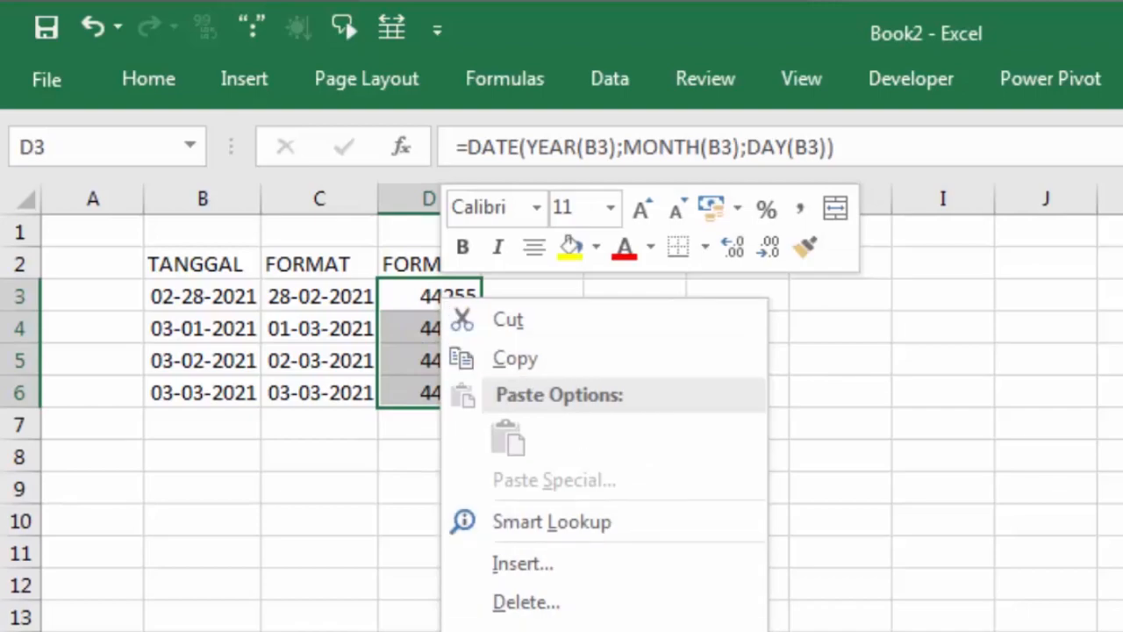
left_click(614, 631)
left_click_drag(664, 440, 1032, 158)
left_click(637, 509)
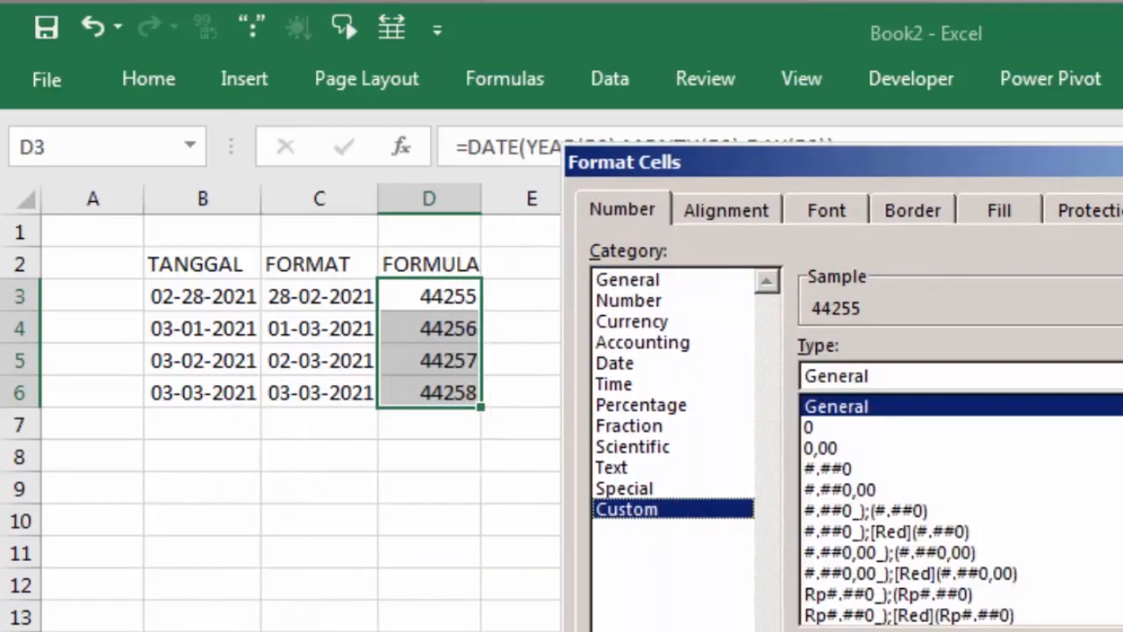
scroll(960, 509, "down", 10)
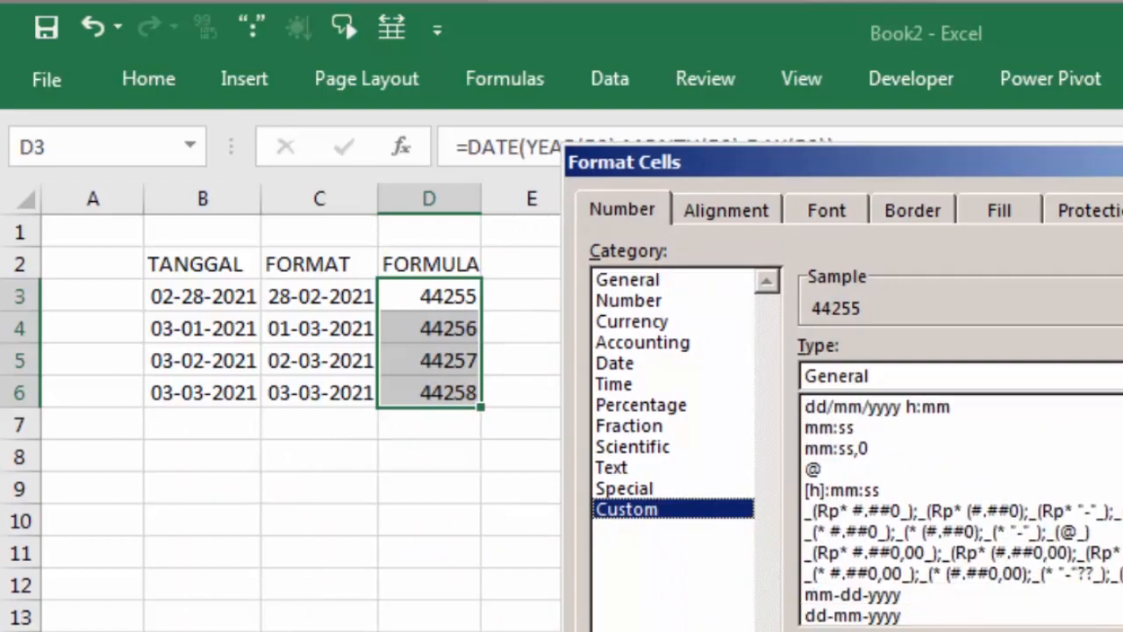
left_click(881, 616)
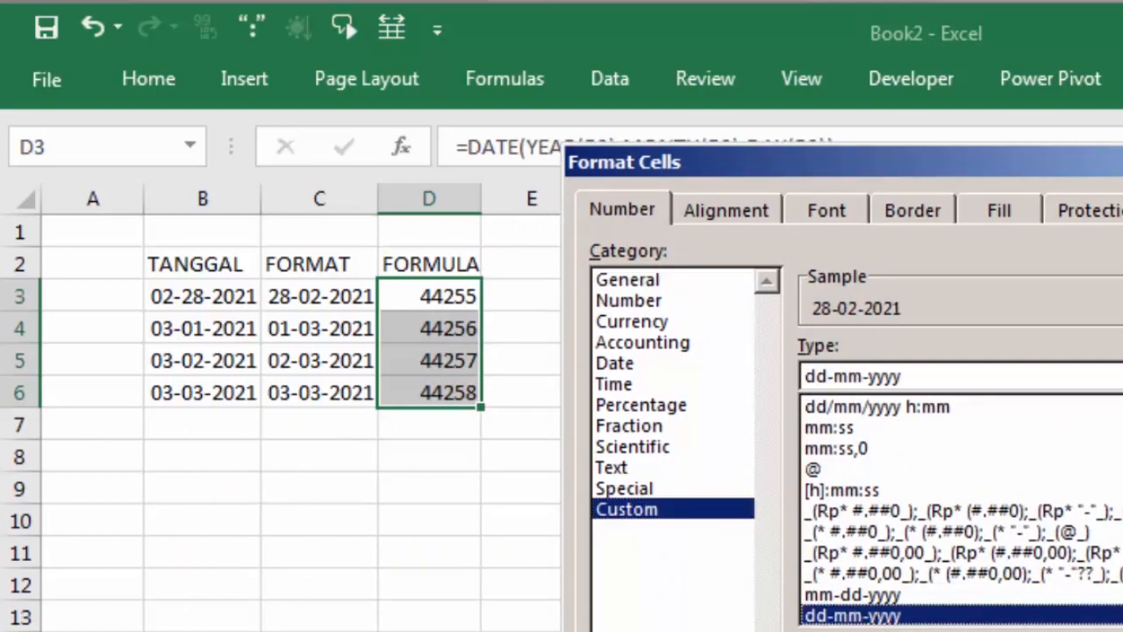
key("Return")
left_click(957, 631)
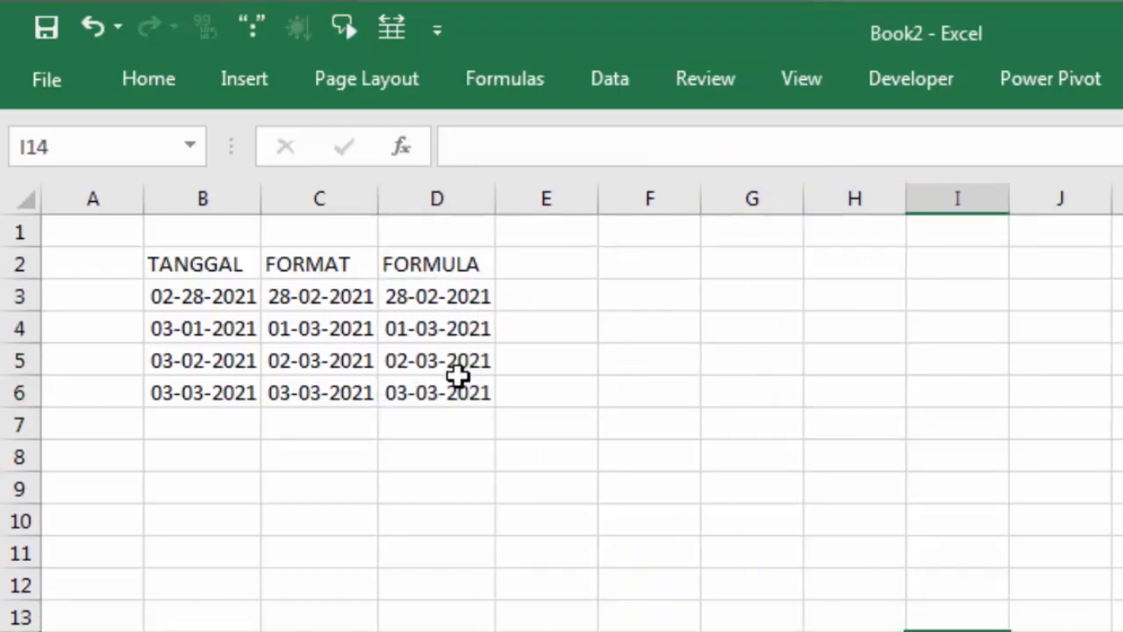
Step: Compare the dates in the FORMULA column with those in the FORMAT column and check the formulas behind them
left_click(391, 334)
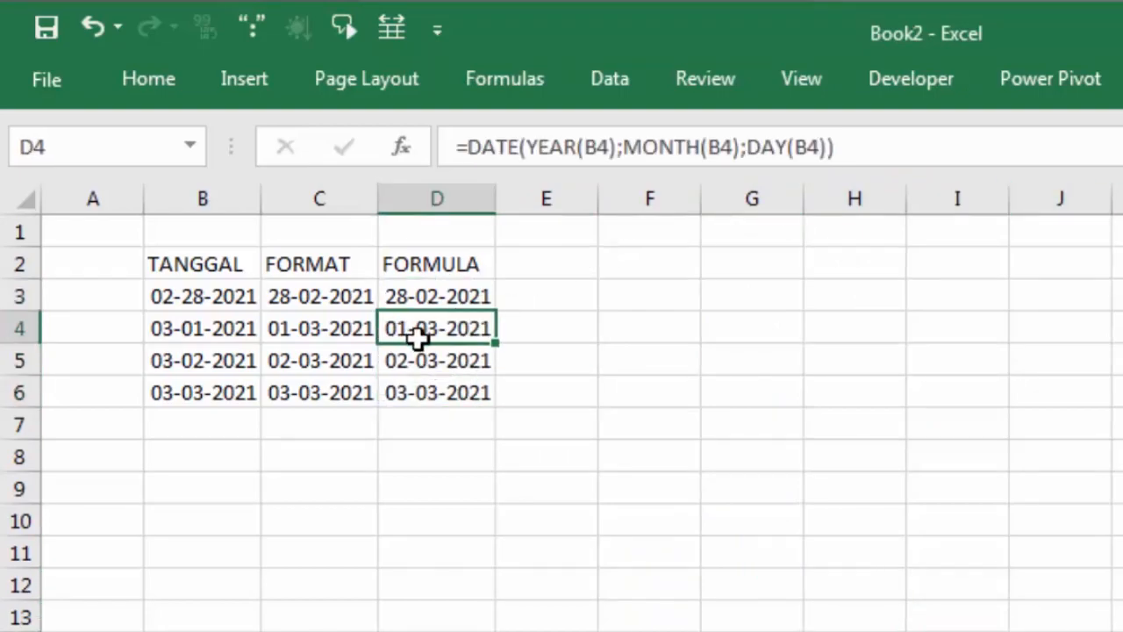
left_click(404, 298)
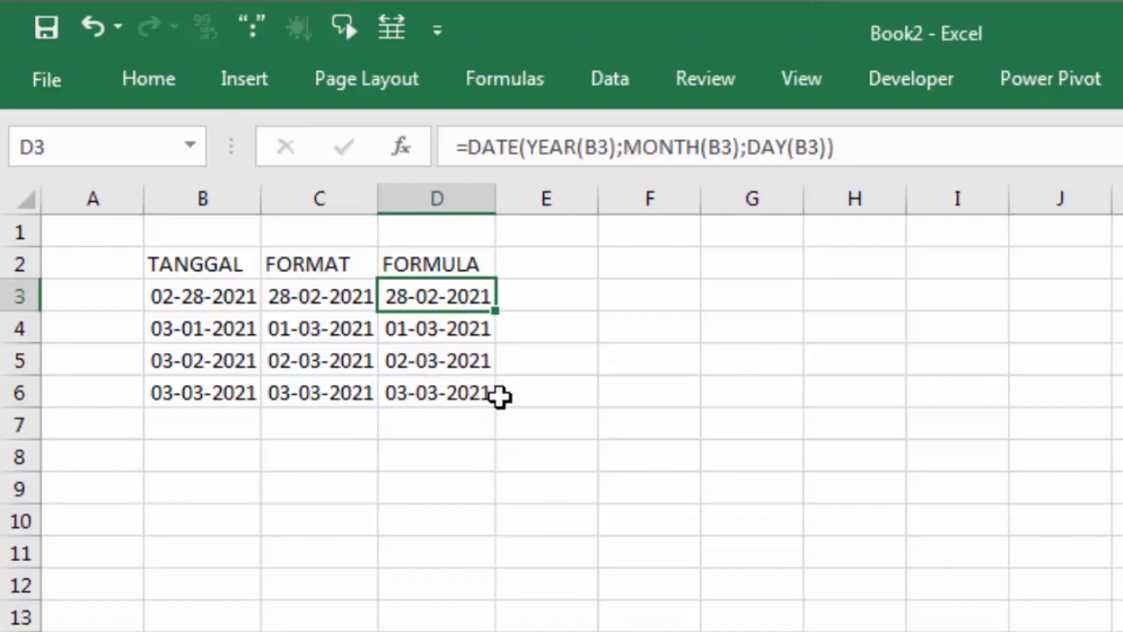
left_click(594, 294)
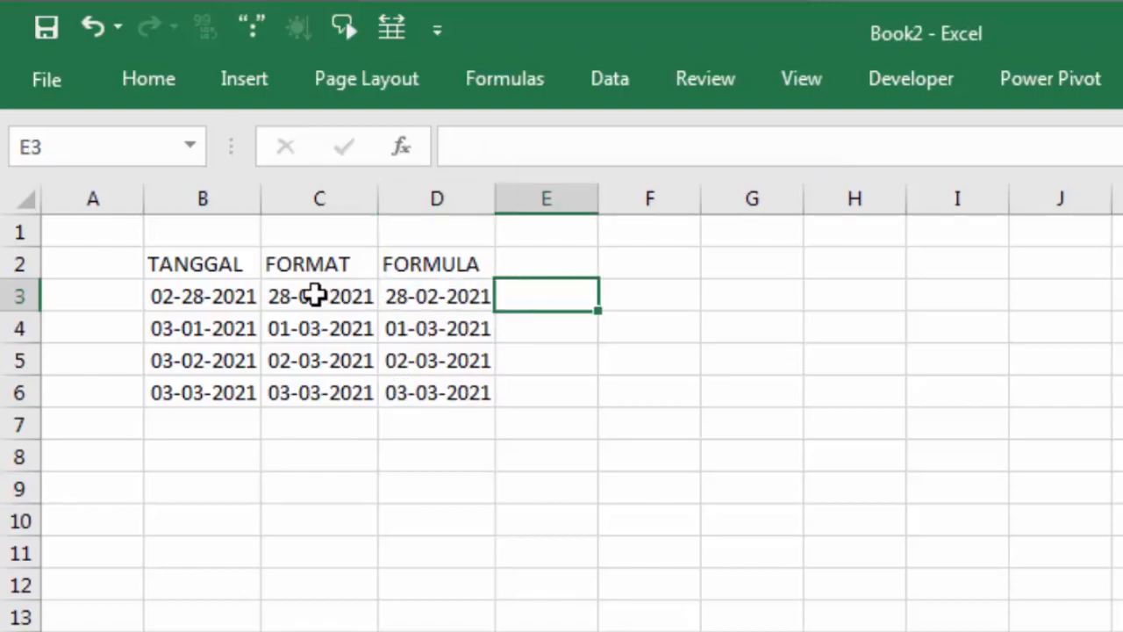
left_click_drag(316, 293, 307, 393)
left_click_drag(446, 306, 446, 401)
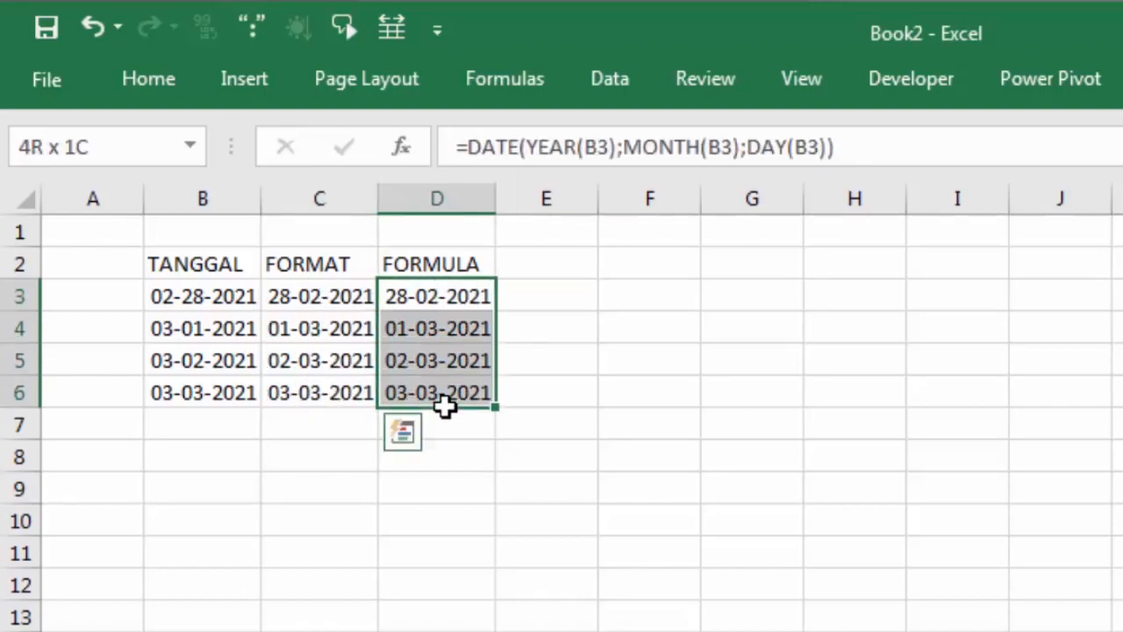
left_click(669, 343)
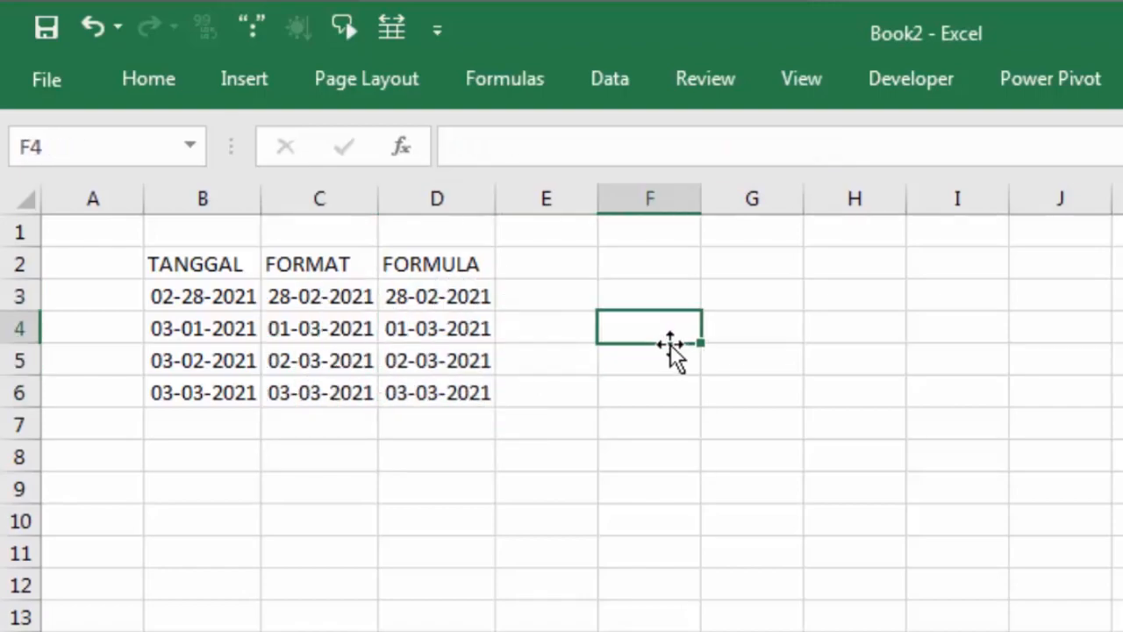
left_click(551, 299)
left_click(472, 296)
left_click(525, 296)
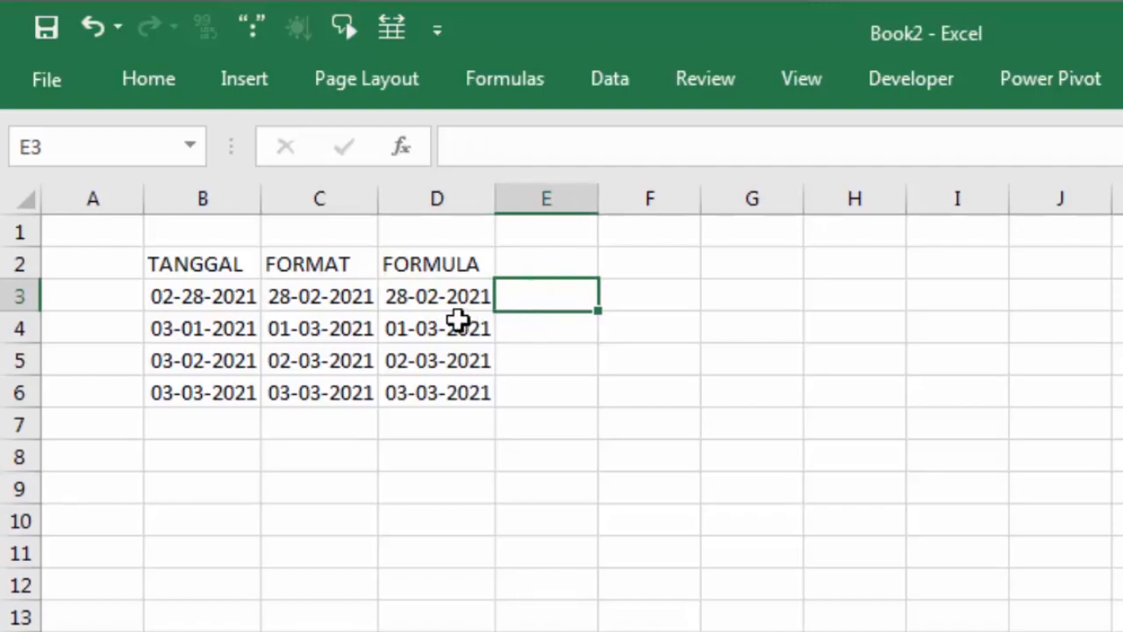
left_click(441, 294)
left_click(313, 296)
left_click(408, 294)
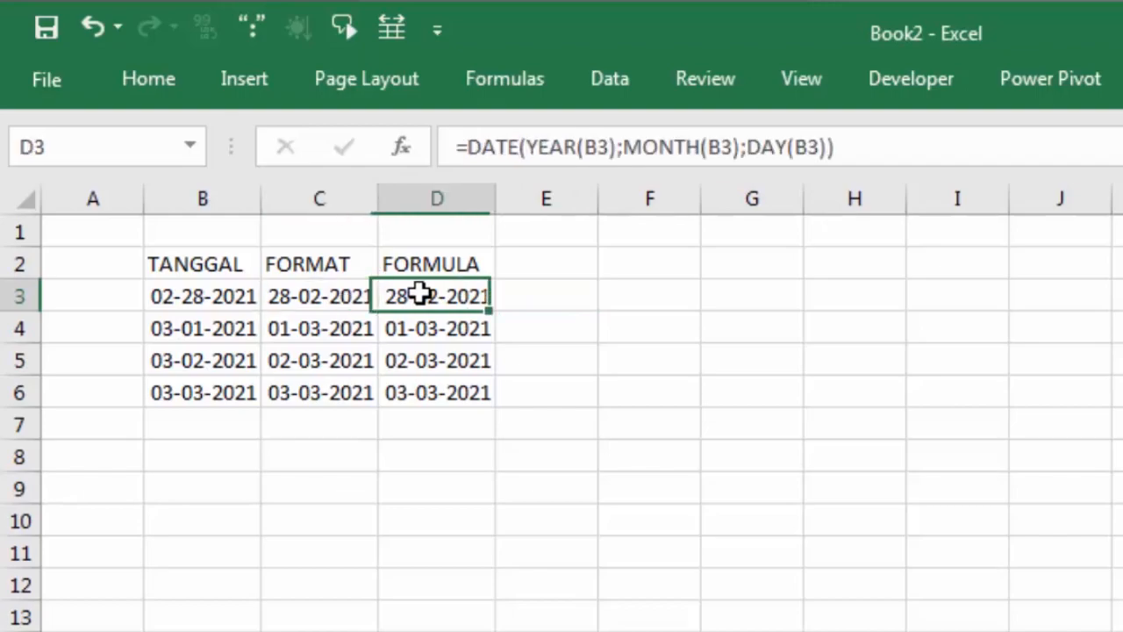